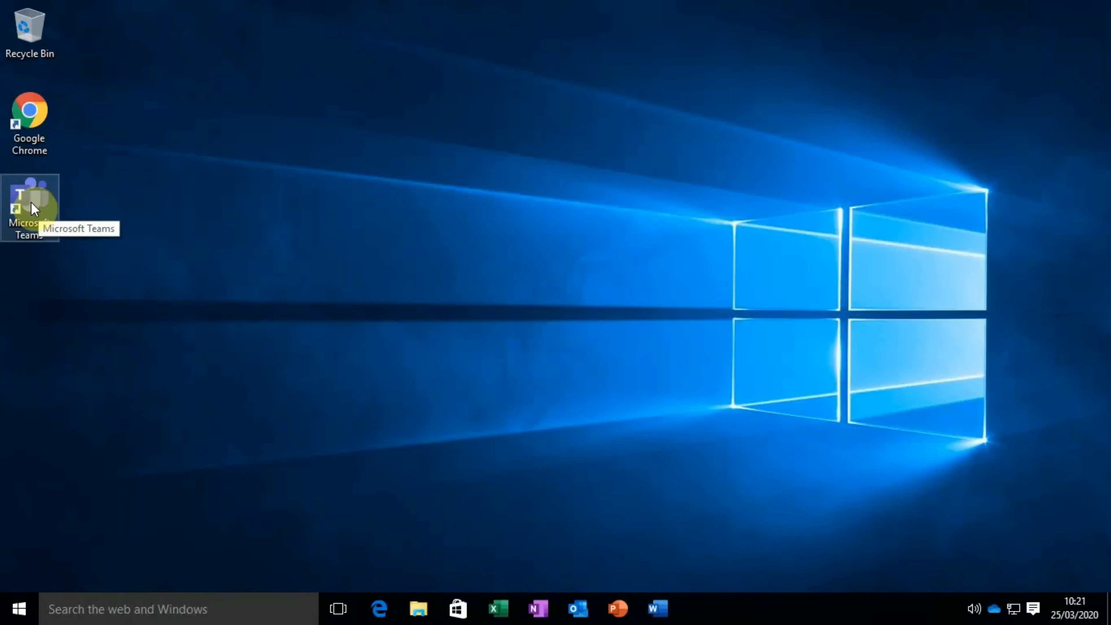
Open Microsoft Teams from the desktop, maximize its window and dismiss the 64-bit version notice
double_click(29, 201)
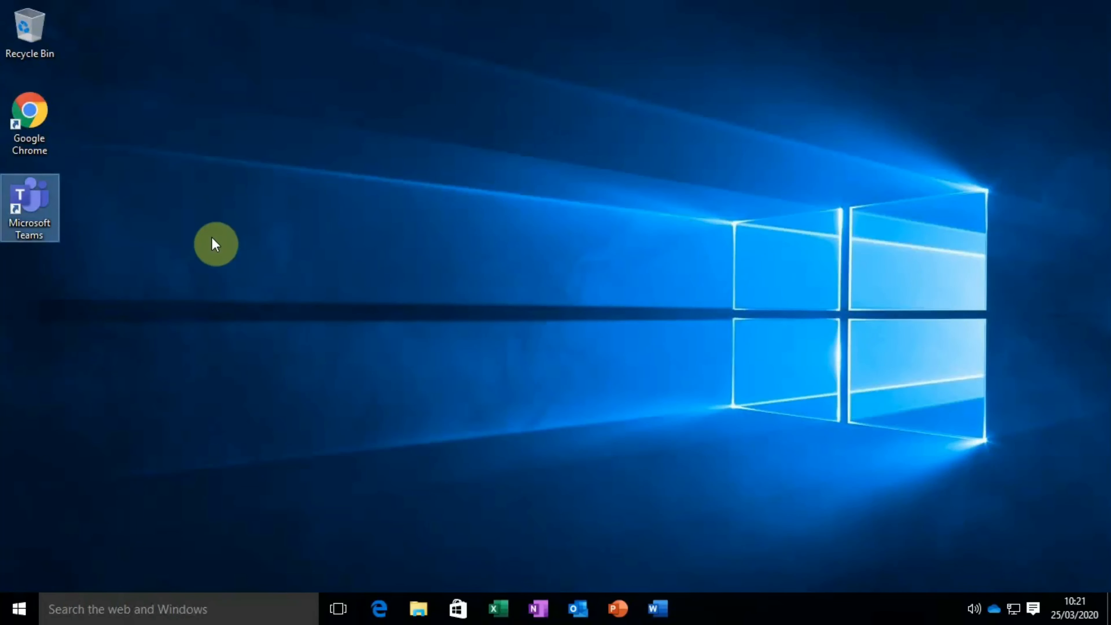
double_click(30, 208)
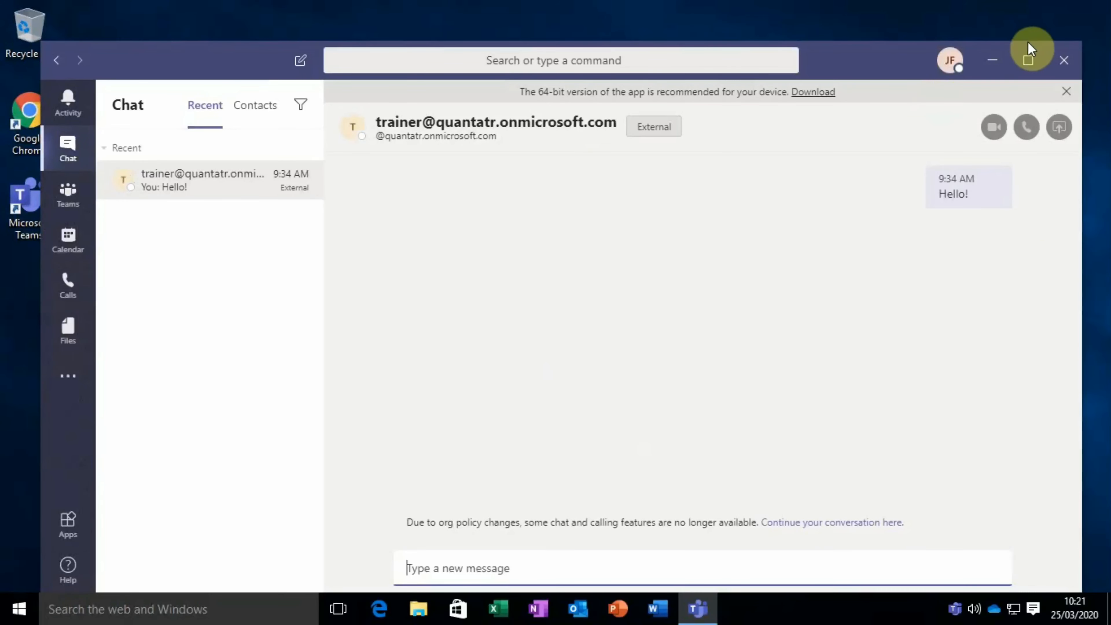
left_click(1027, 60)
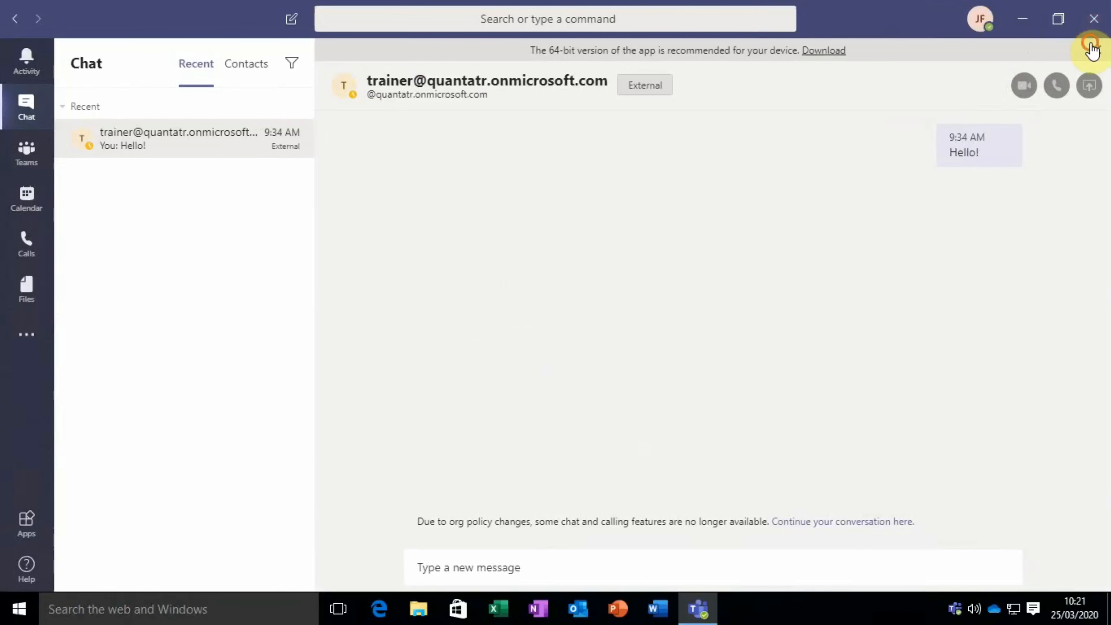
left_click(1096, 50)
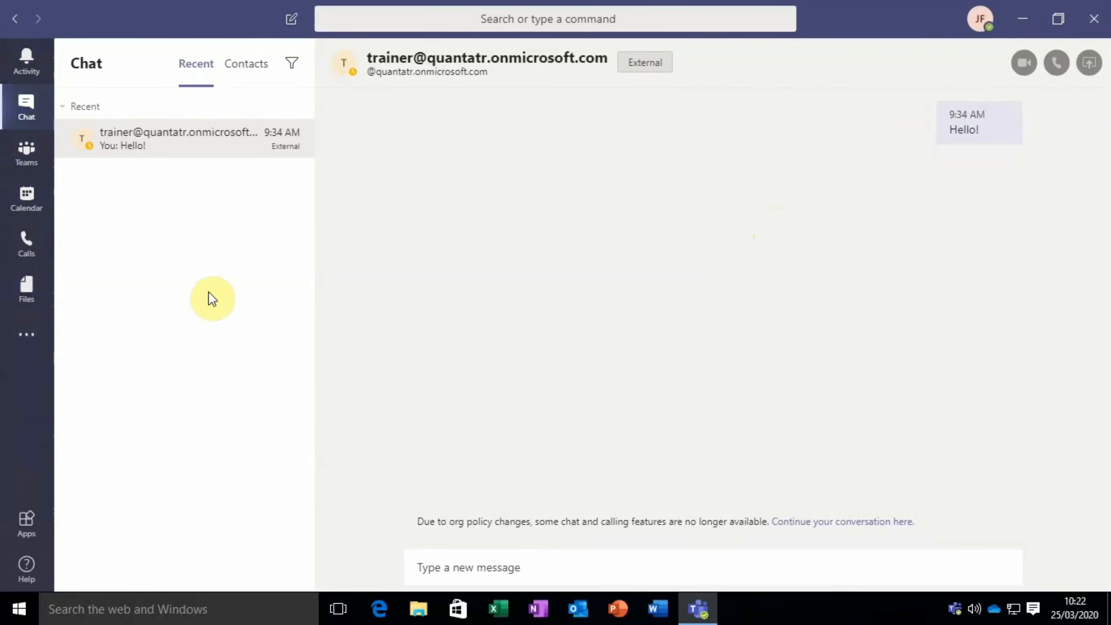
Follow the conversation links out of the external trainer chat and back into it
mouse_move(89, 153)
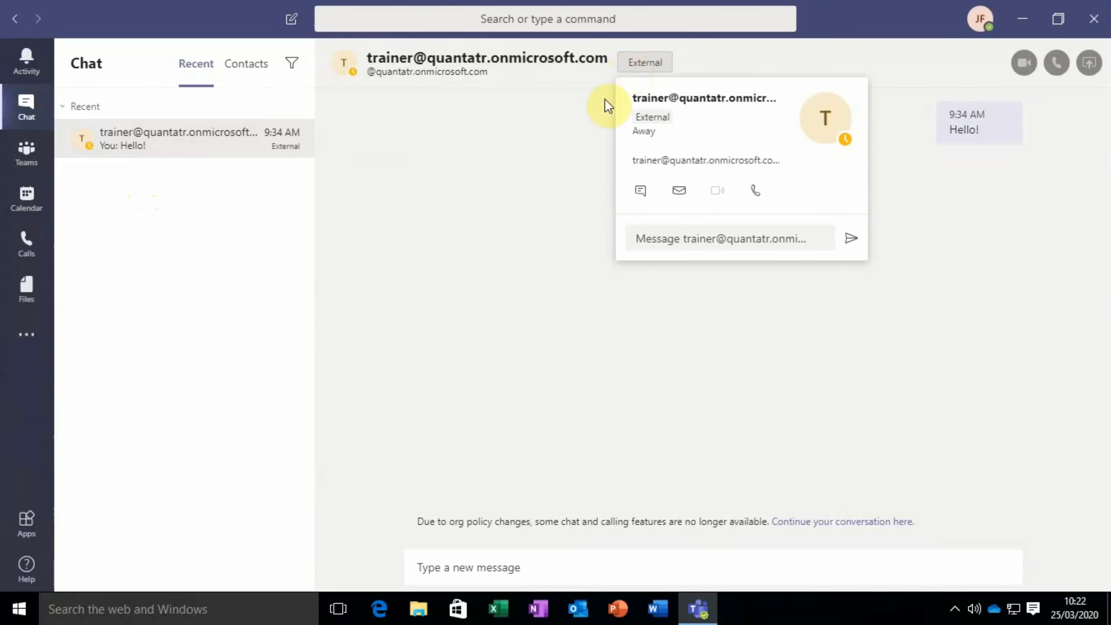
left_click(880, 523)
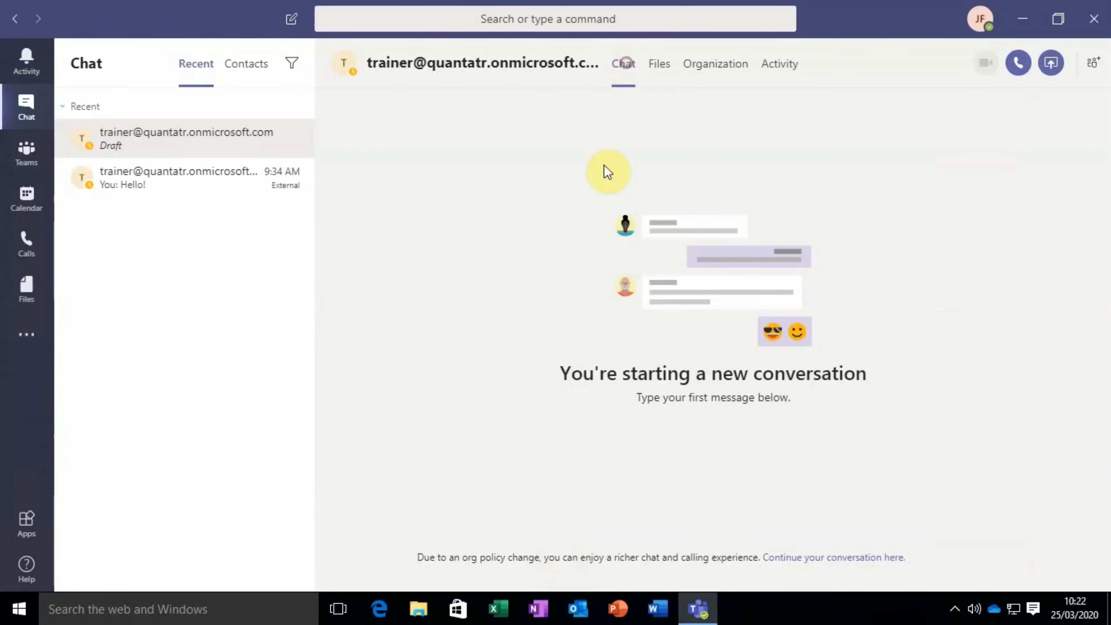
left_click(855, 557)
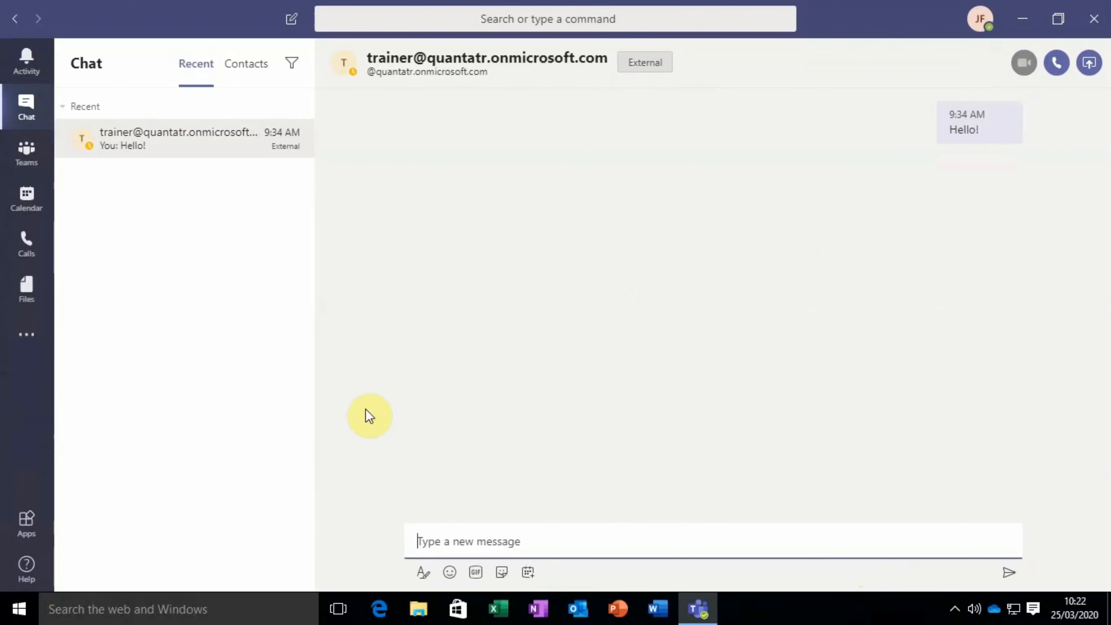
Send the message "Hello there!" in the external trainer chat
left_click(522, 543)
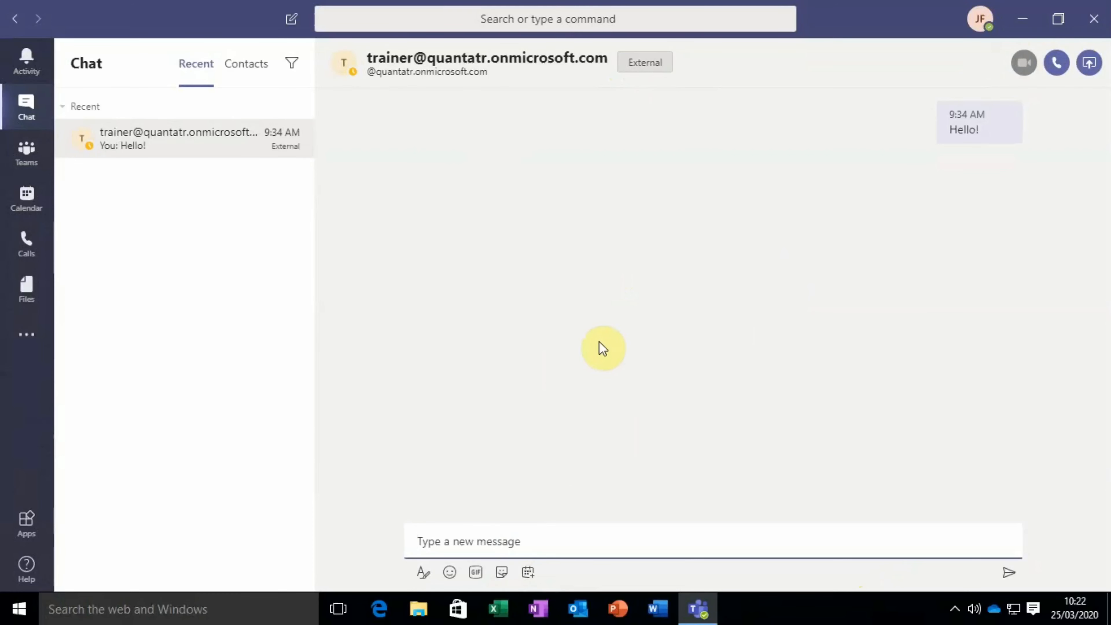
left_click(480, 536)
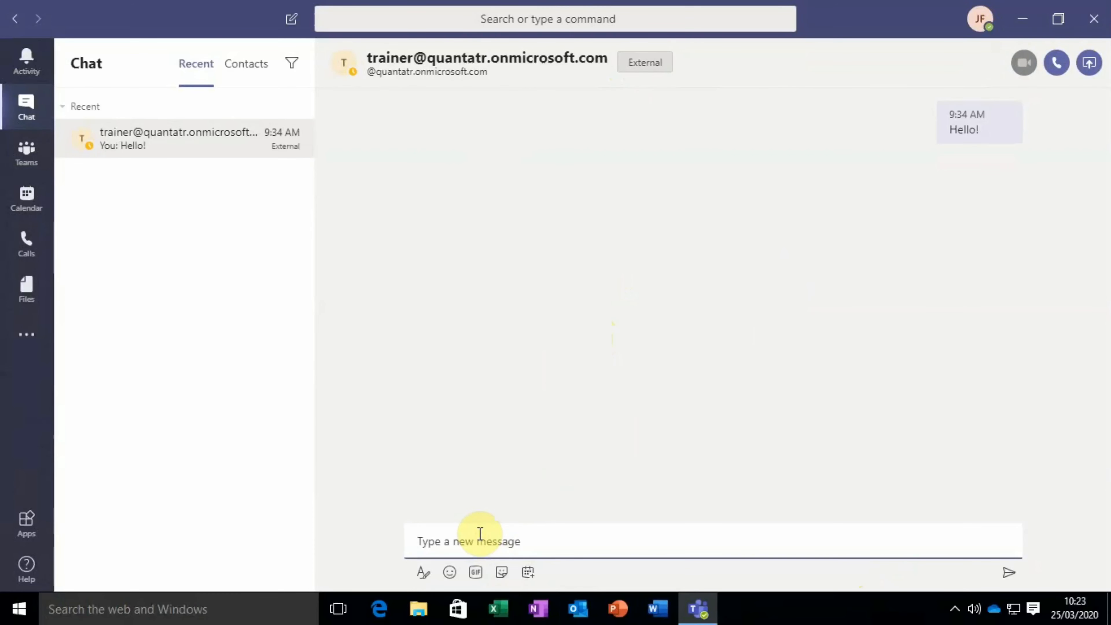
type("Hello there!")
key("Return")
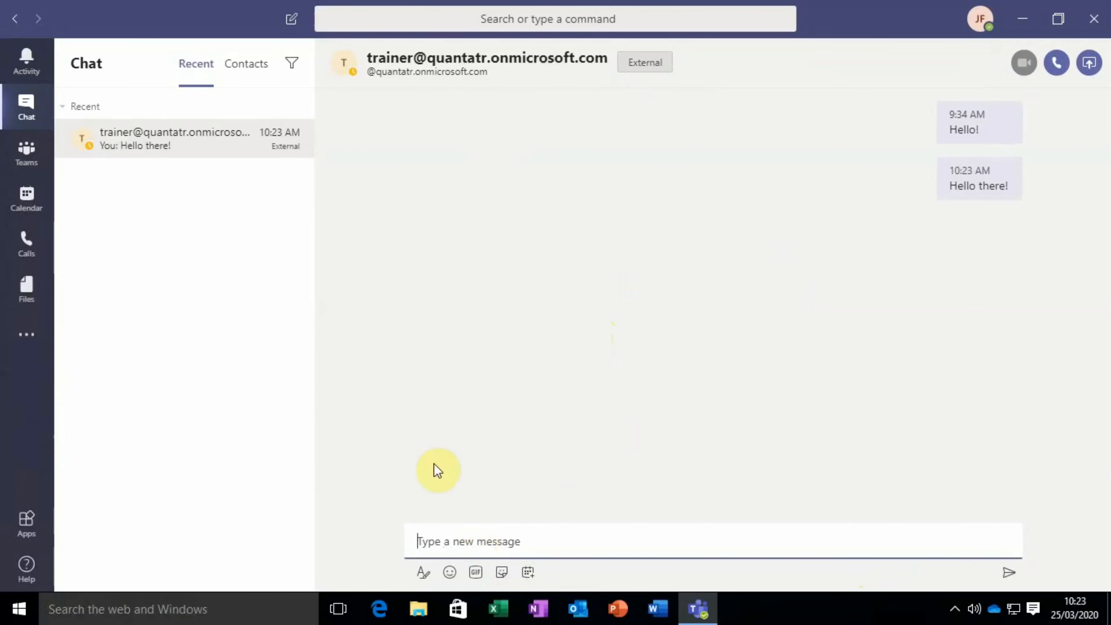
Expand and collapse the message formatting options, and look at the reactions available for the chat messages
left_click(422, 573)
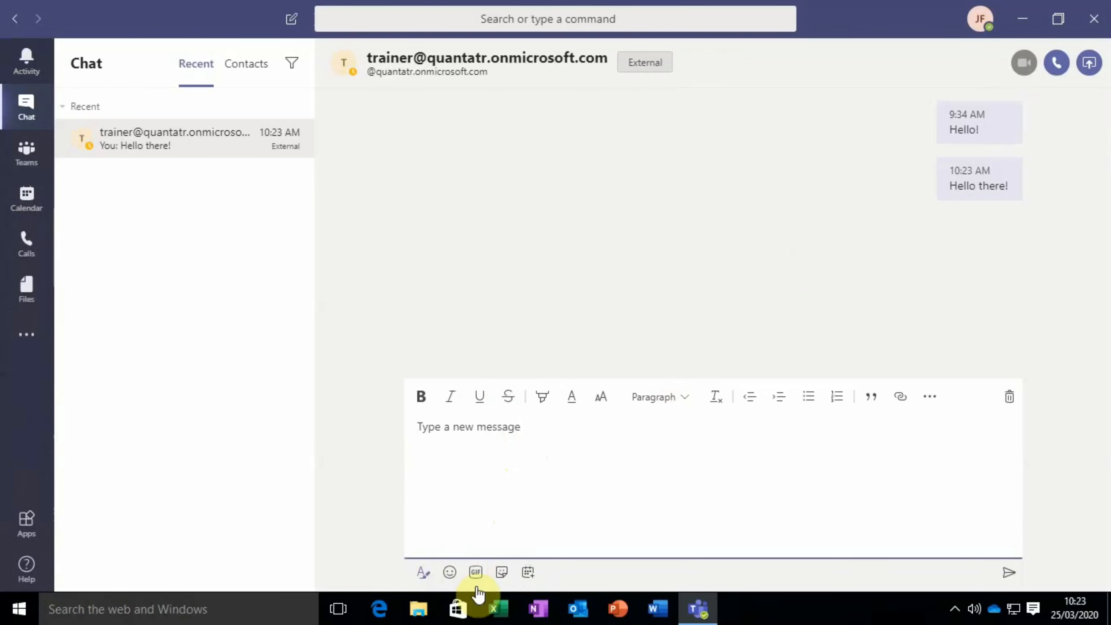
left_click(422, 573)
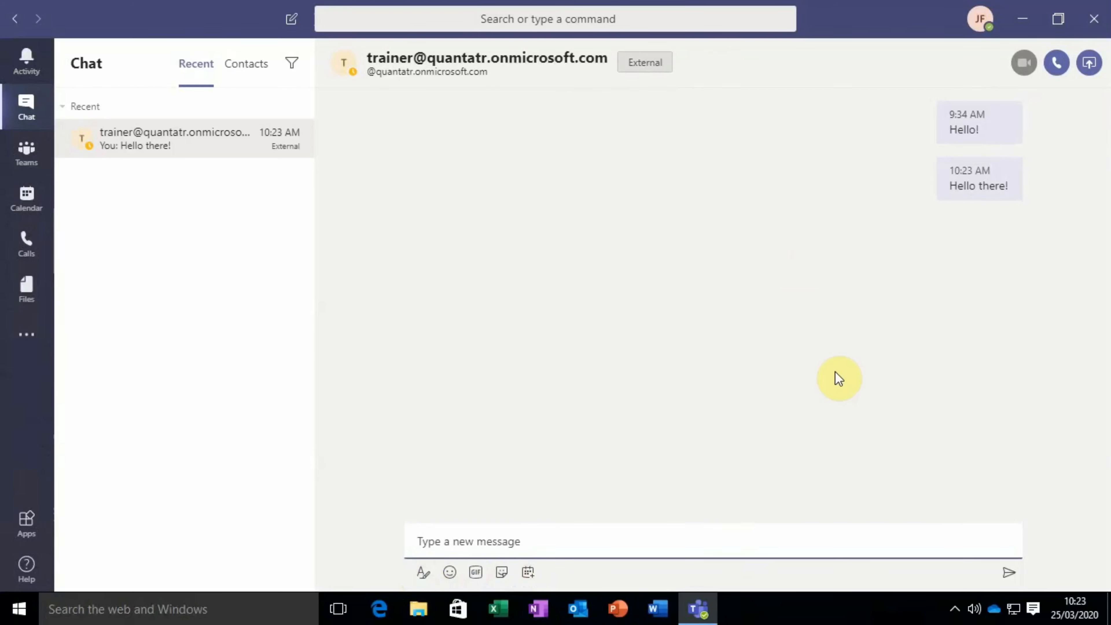
mouse_move(976, 118)
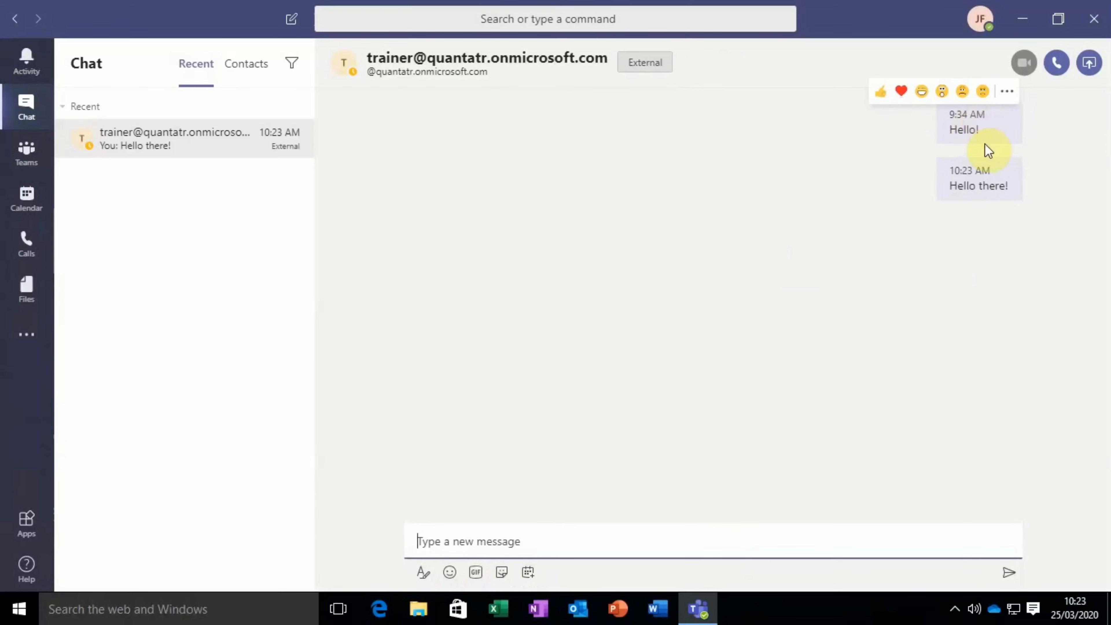
mouse_move(966, 181)
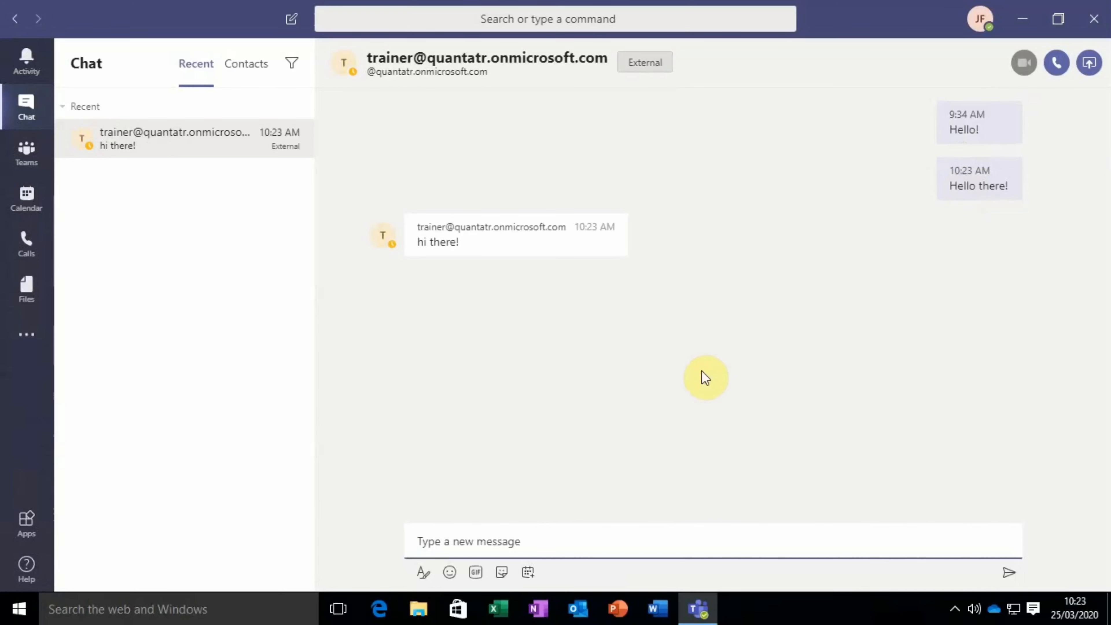
mouse_move(553, 228)
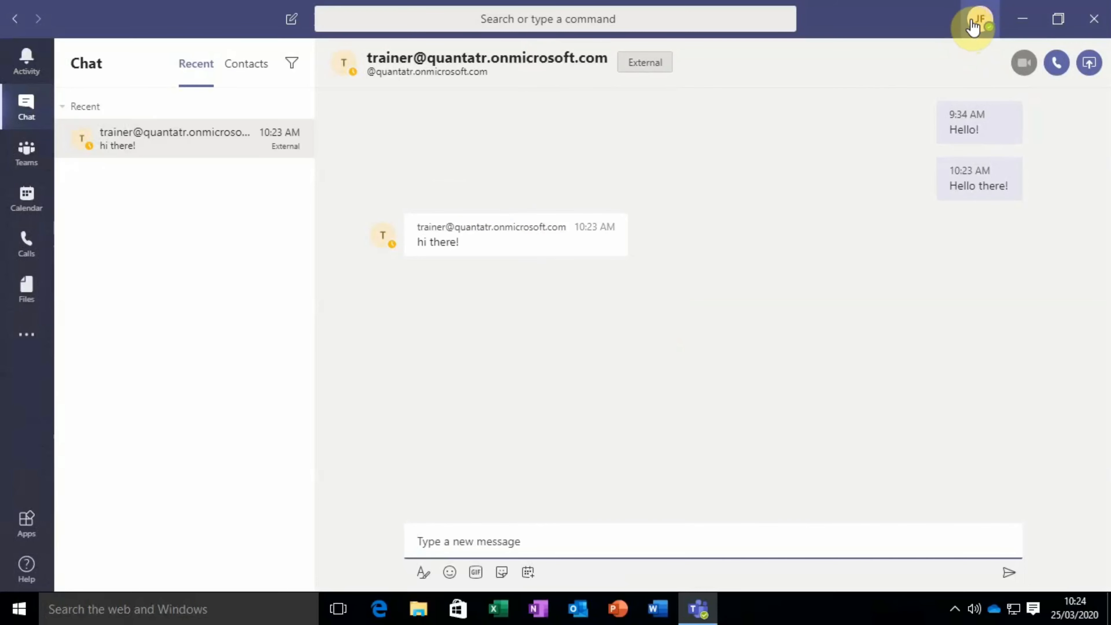
Set the account's availability status to Busy and check the chat contact's details
left_click(981, 23)
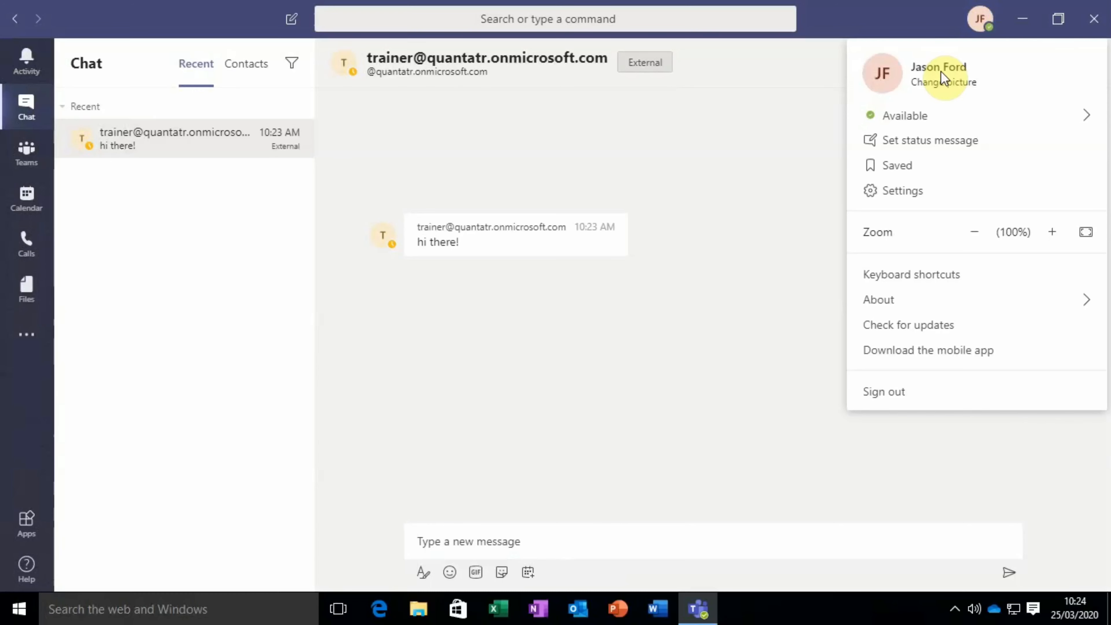
mouse_move(942, 118)
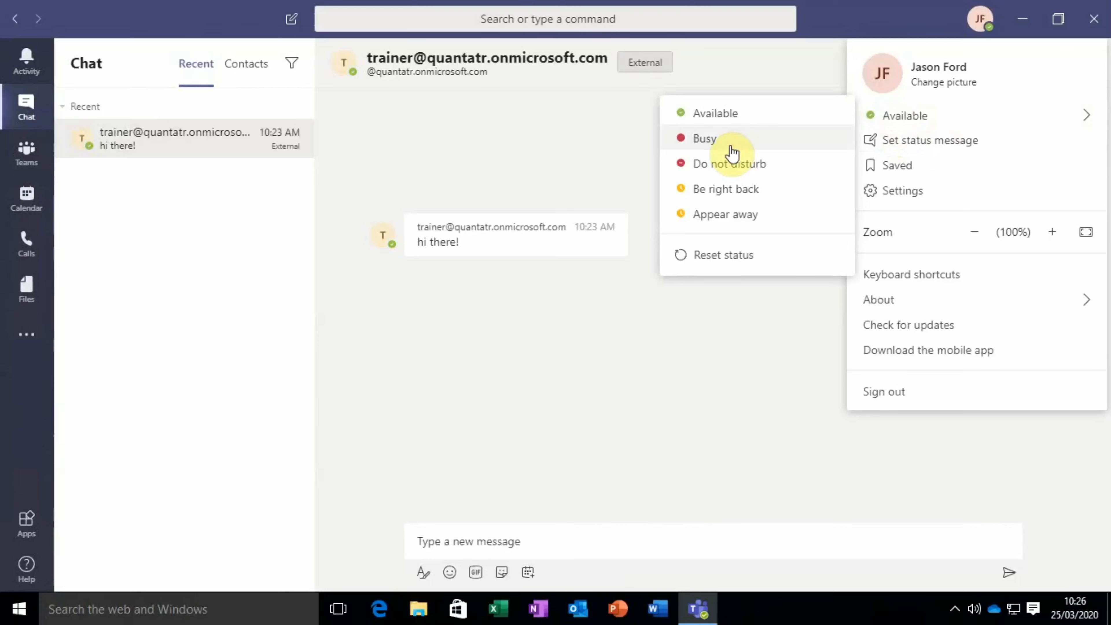
left_click(731, 152)
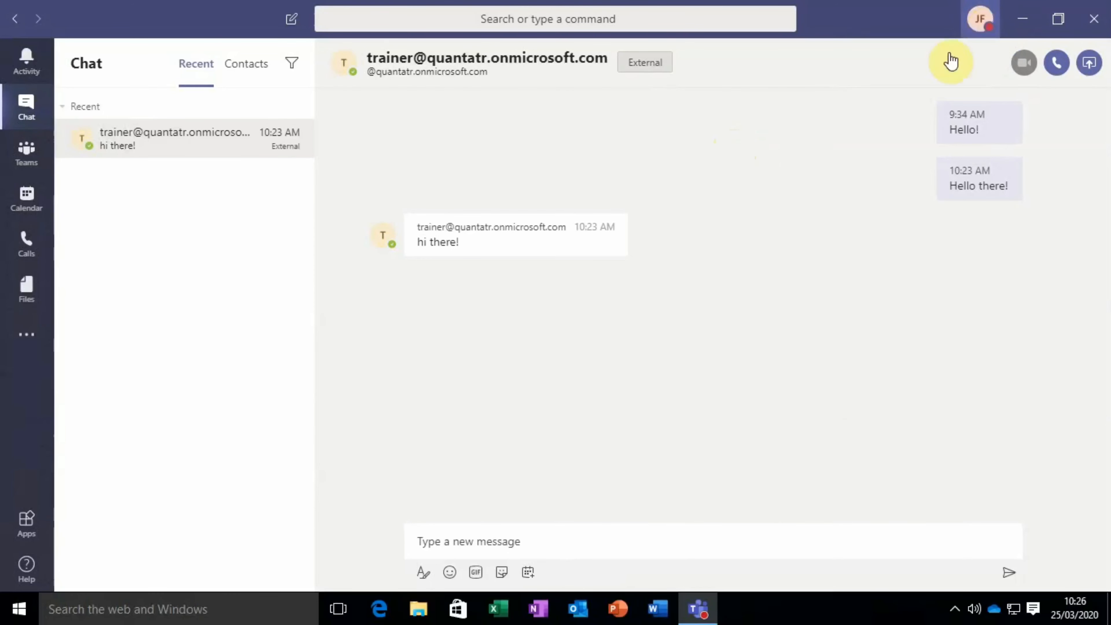
left_click(383, 236)
left_click(661, 259)
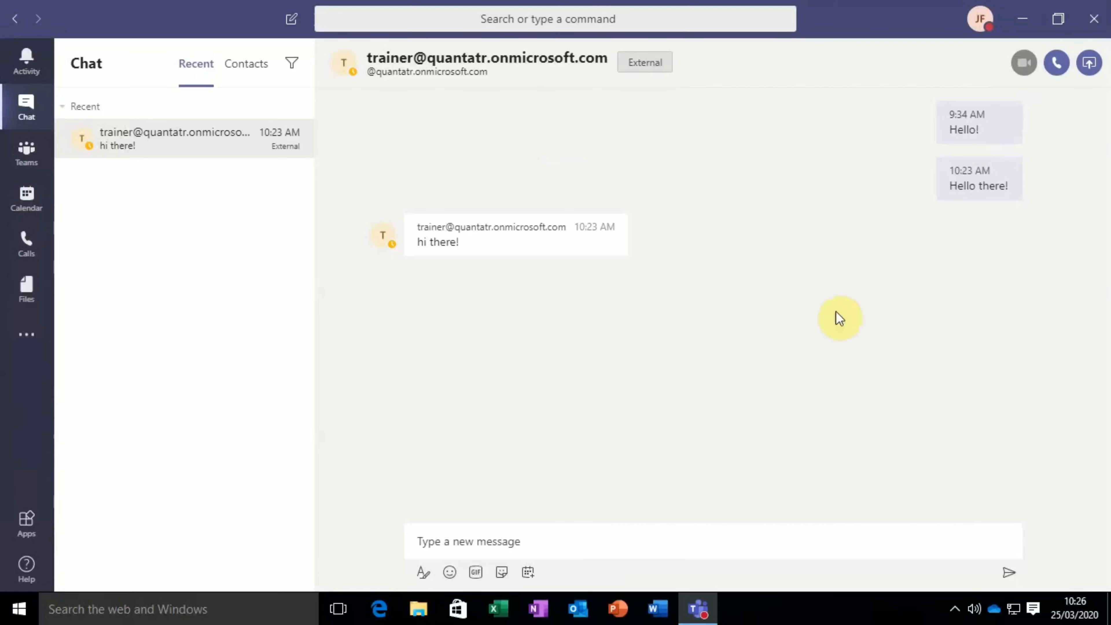
Open the priority access management for Do not disturb in the privacy settings
left_click(984, 27)
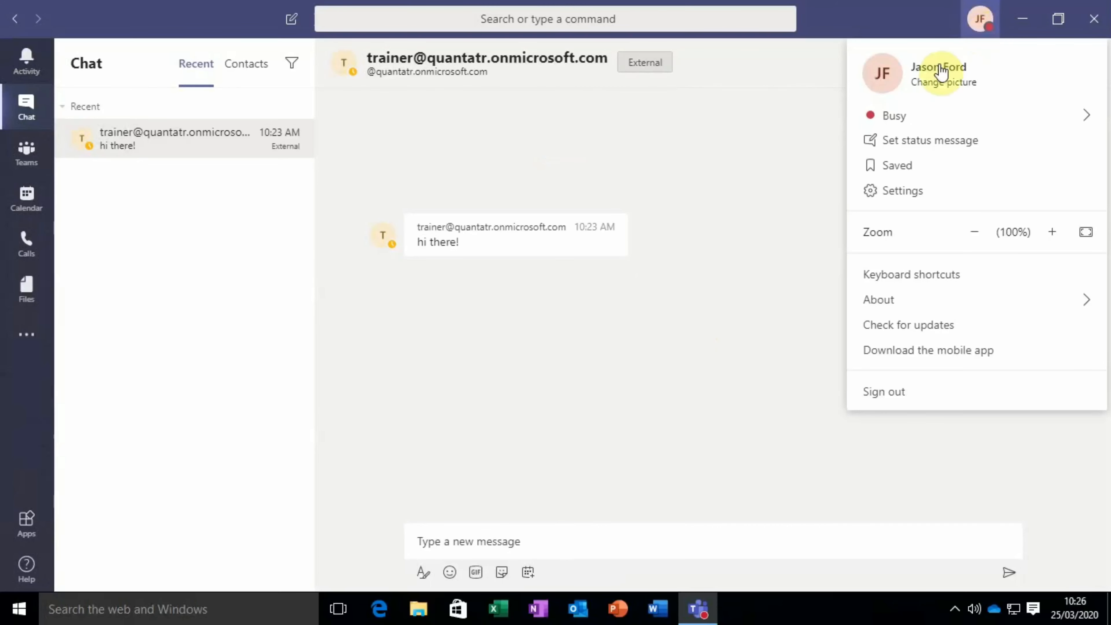
mouse_move(891, 126)
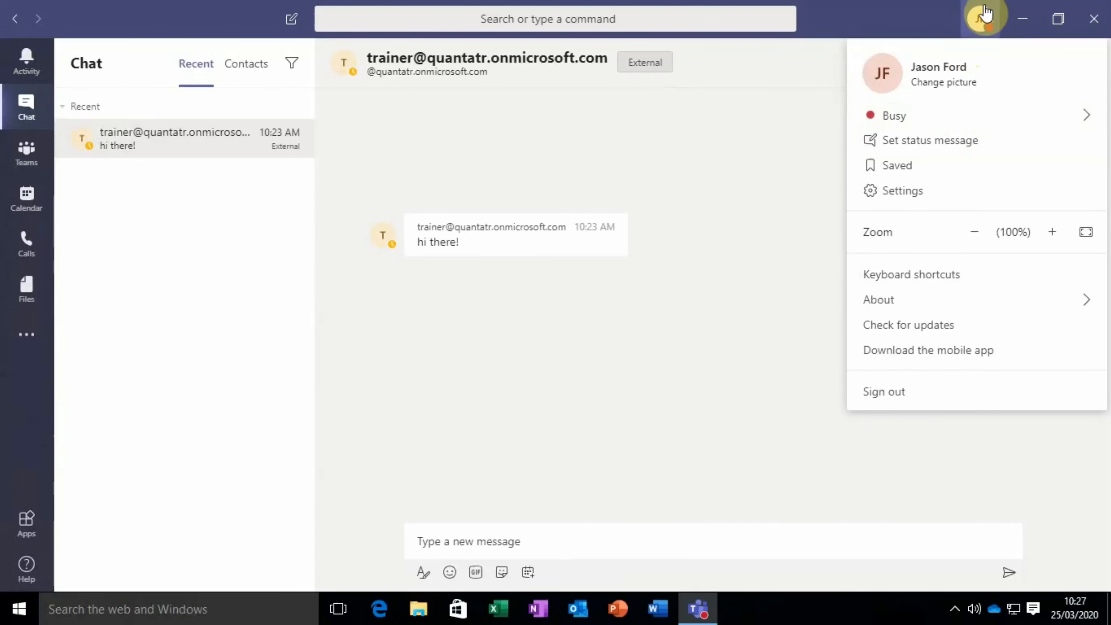
left_click(984, 14)
left_click(980, 19)
left_click(932, 191)
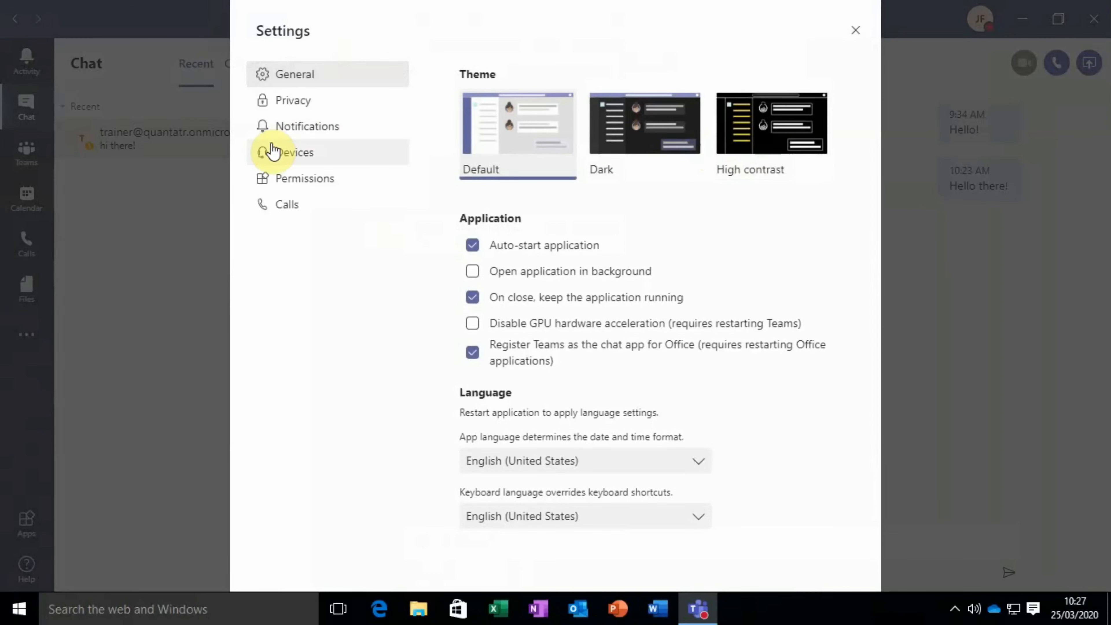
left_click(326, 110)
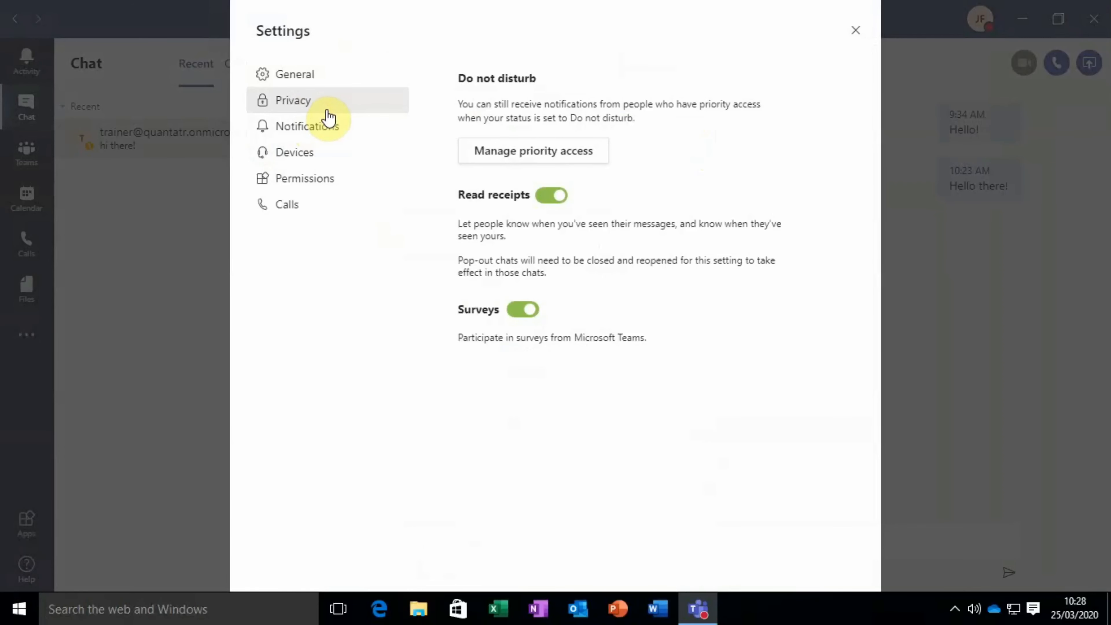
left_click(530, 148)
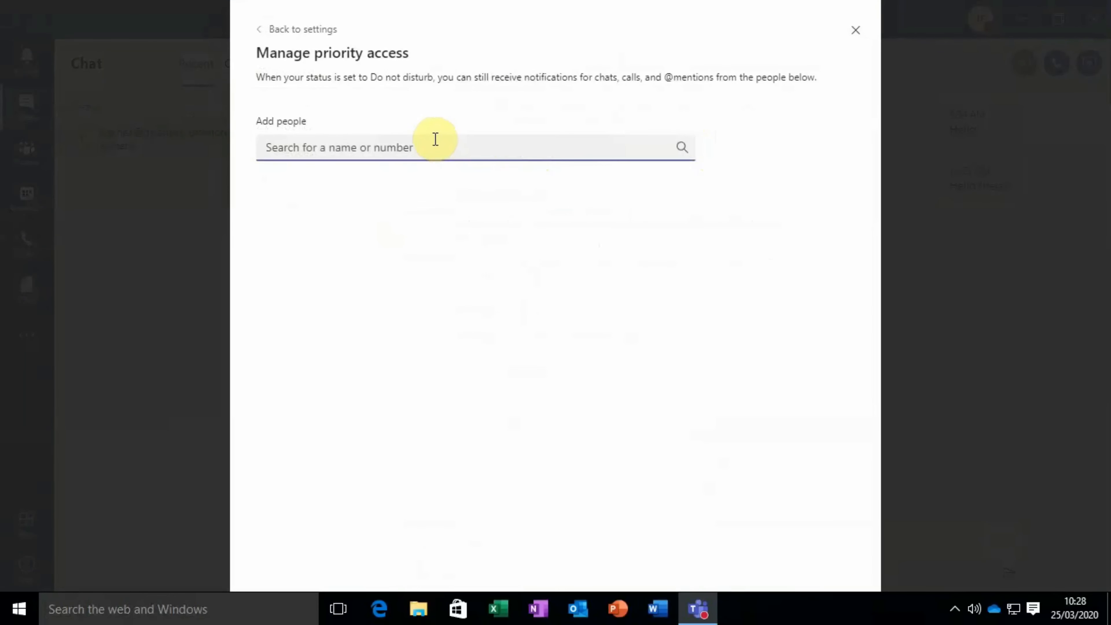
Find the colleague by first name, add them to the priority access list and close the settings
left_click(413, 142)
type("Martin")
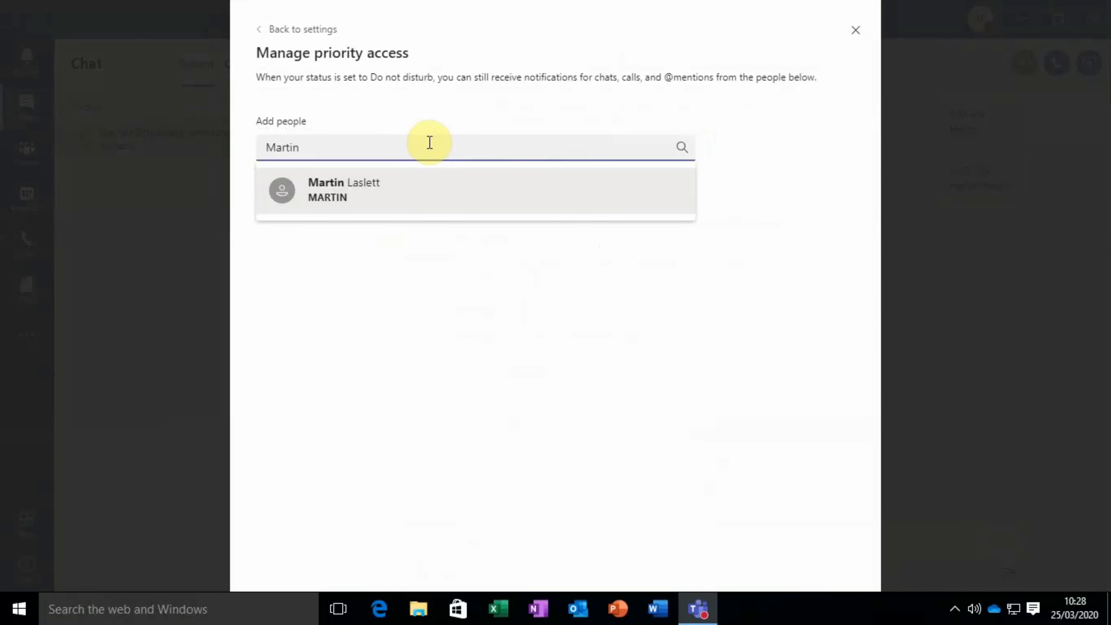
left_click(354, 185)
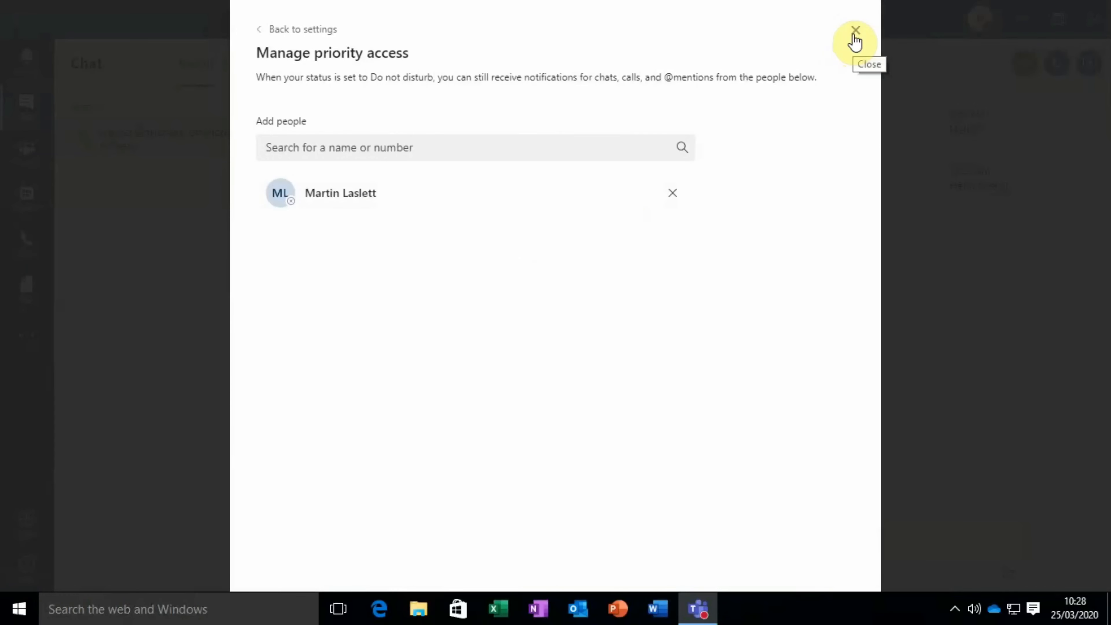
left_click(313, 29)
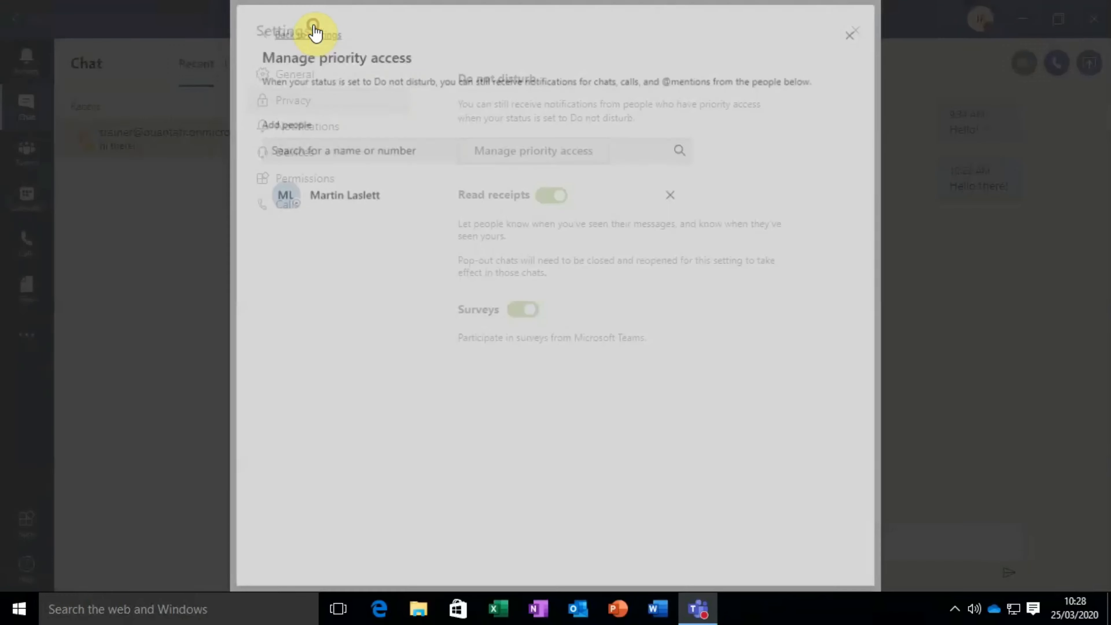
left_click(856, 31)
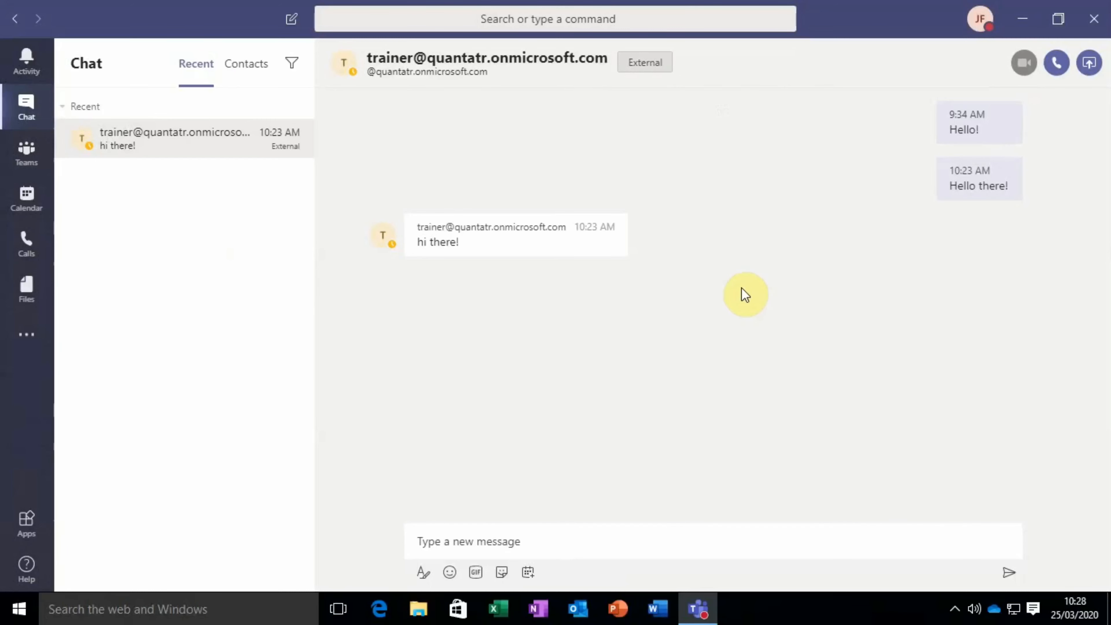
Reset the account's availability status
left_click(981, 21)
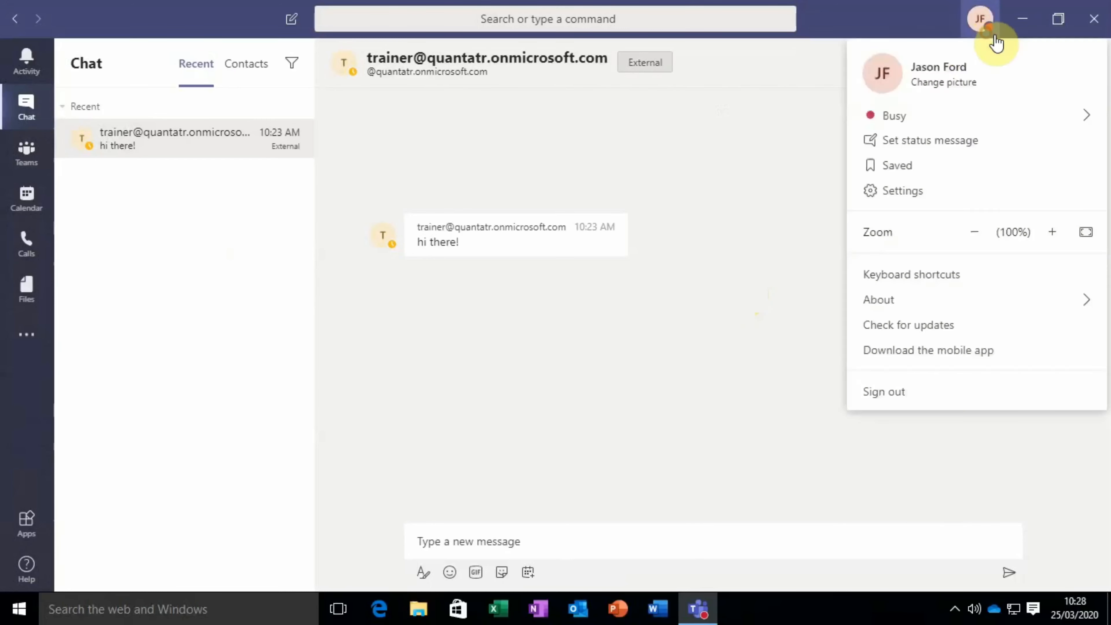
mouse_move(941, 114)
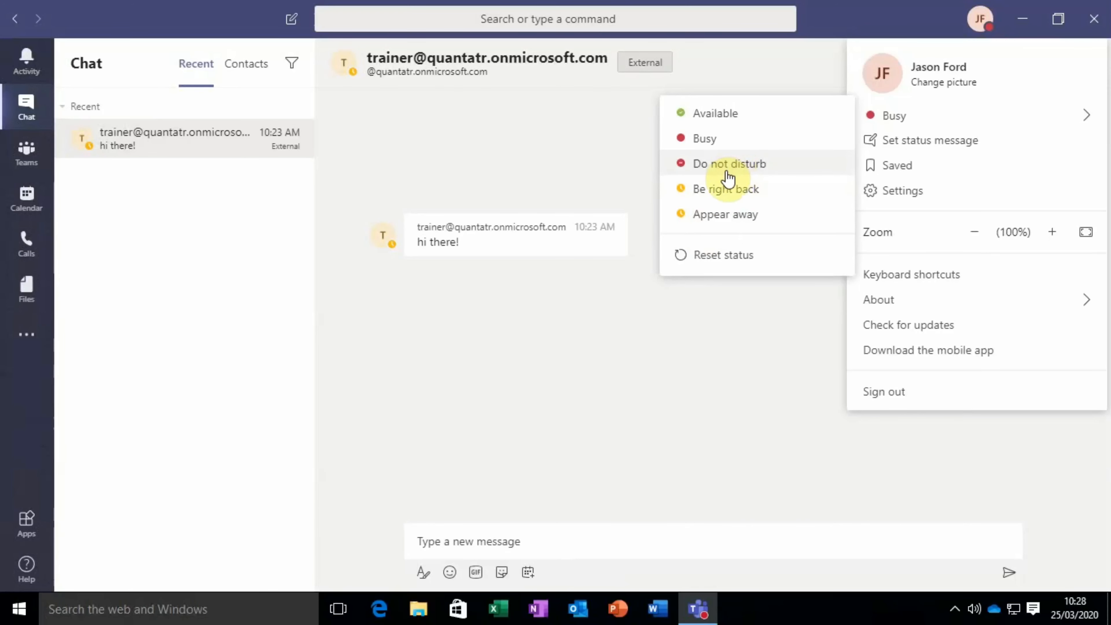
left_click(694, 259)
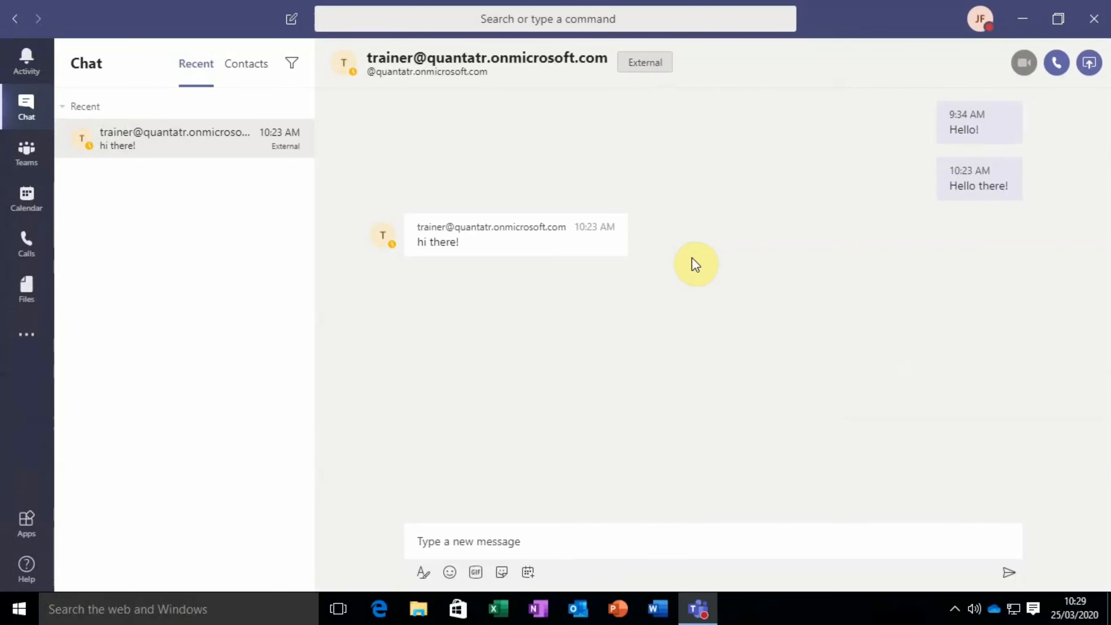
Write the status message "Working from home, please call if you need me" and enable showing it when people message me
left_click(981, 19)
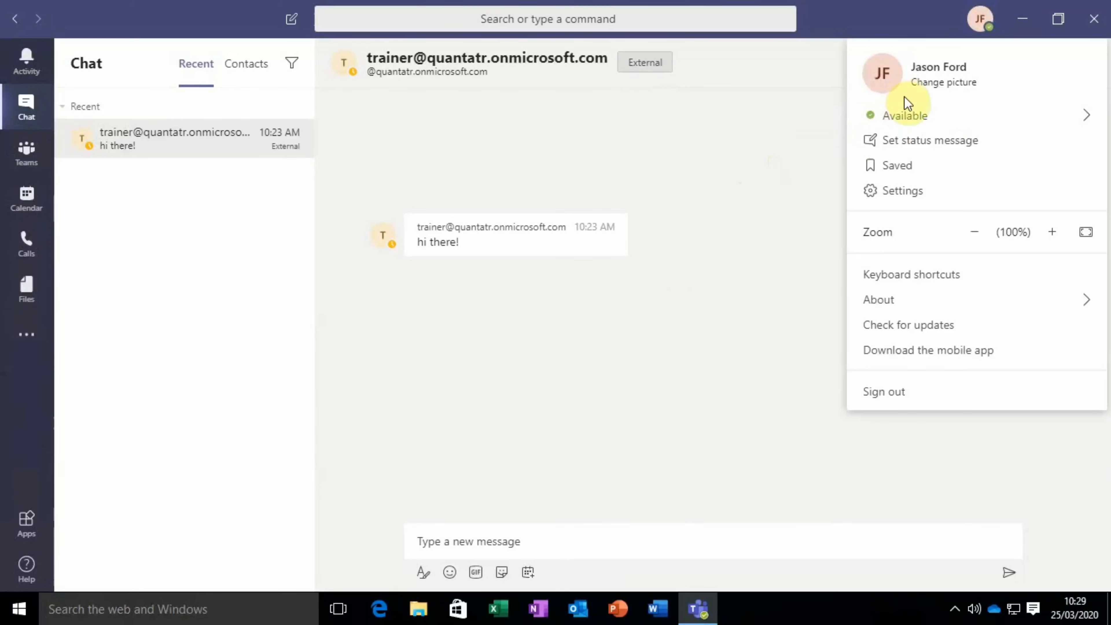
mouse_move(867, 122)
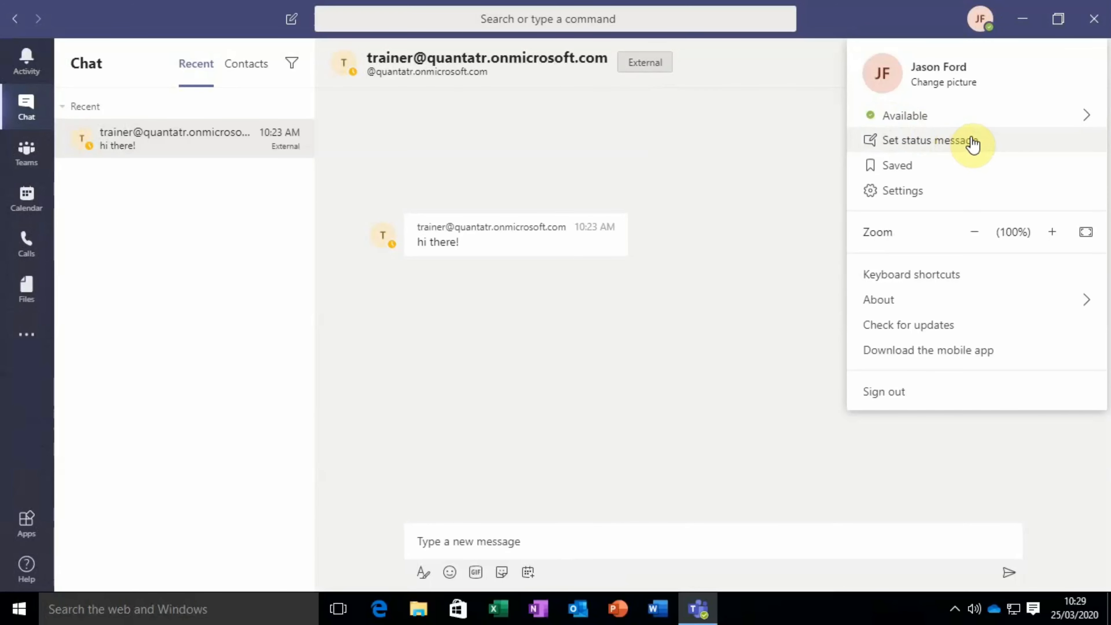
left_click(965, 143)
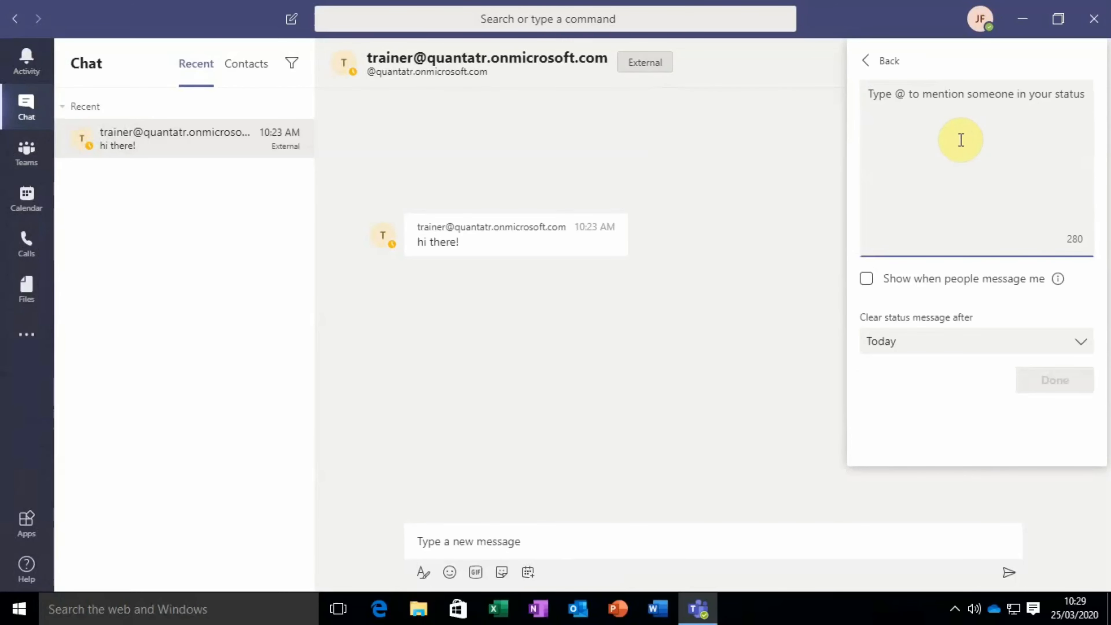
type("Working fr")
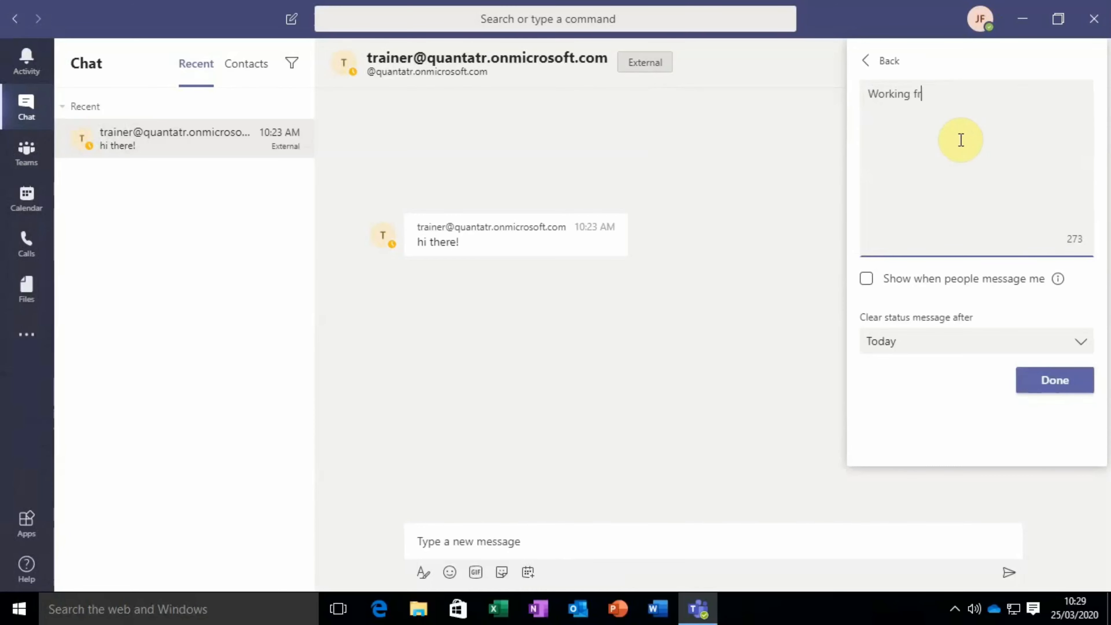
type("om home, please call if ")
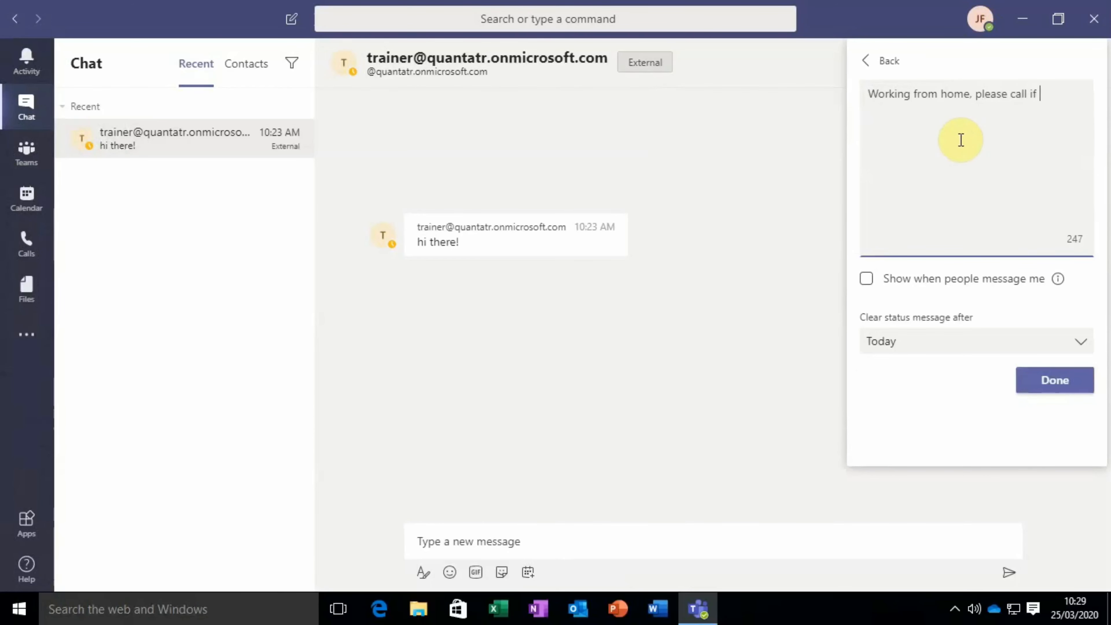
type("you need me")
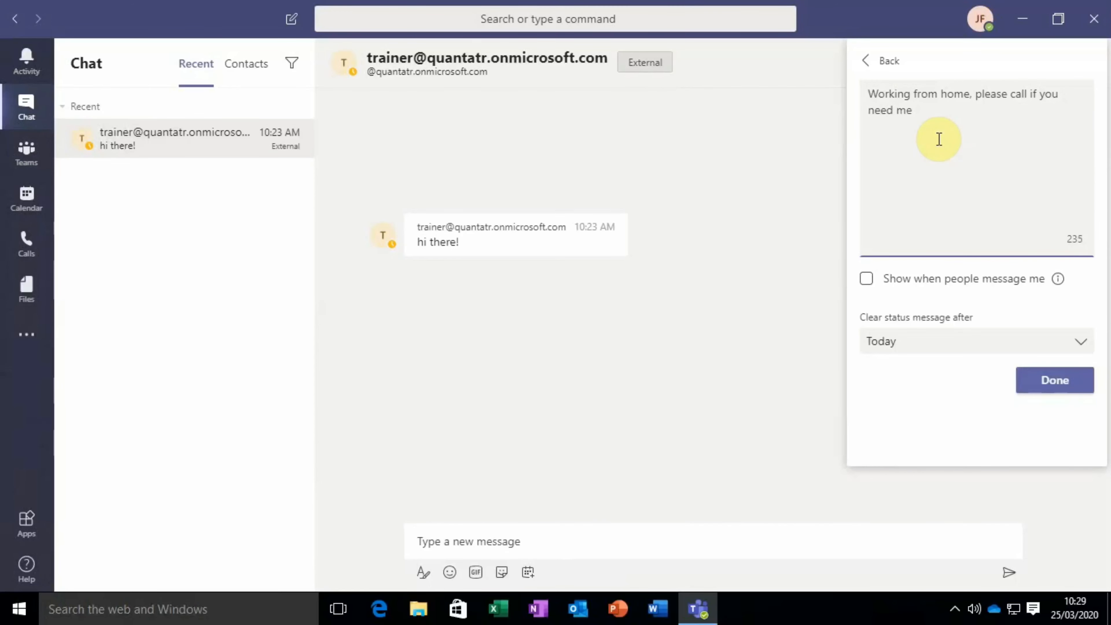
left_click(866, 279)
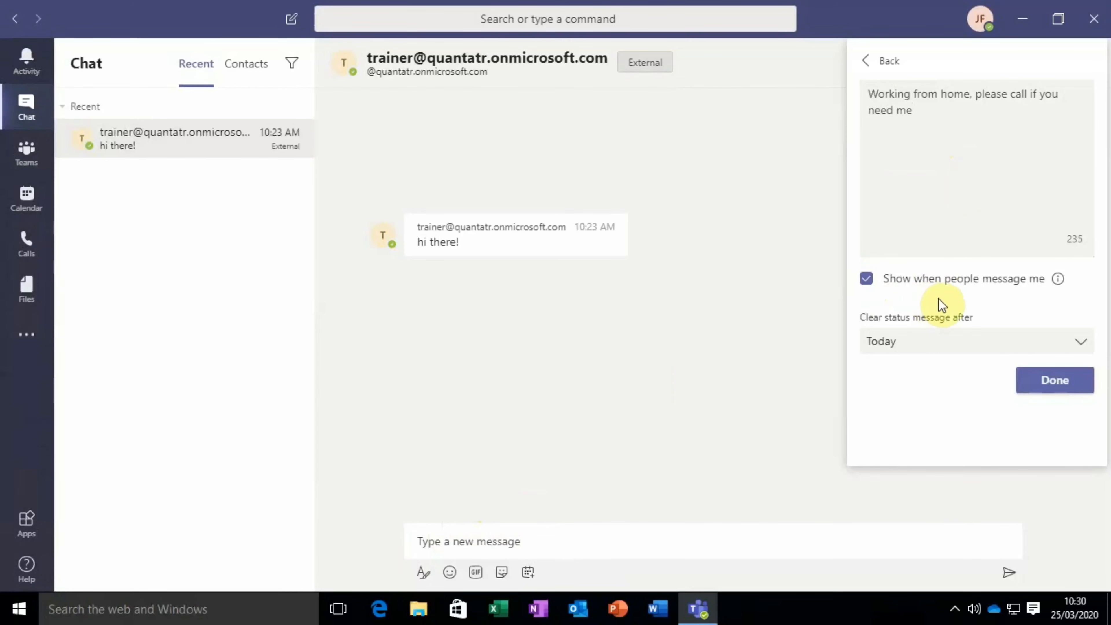
left_click(947, 350)
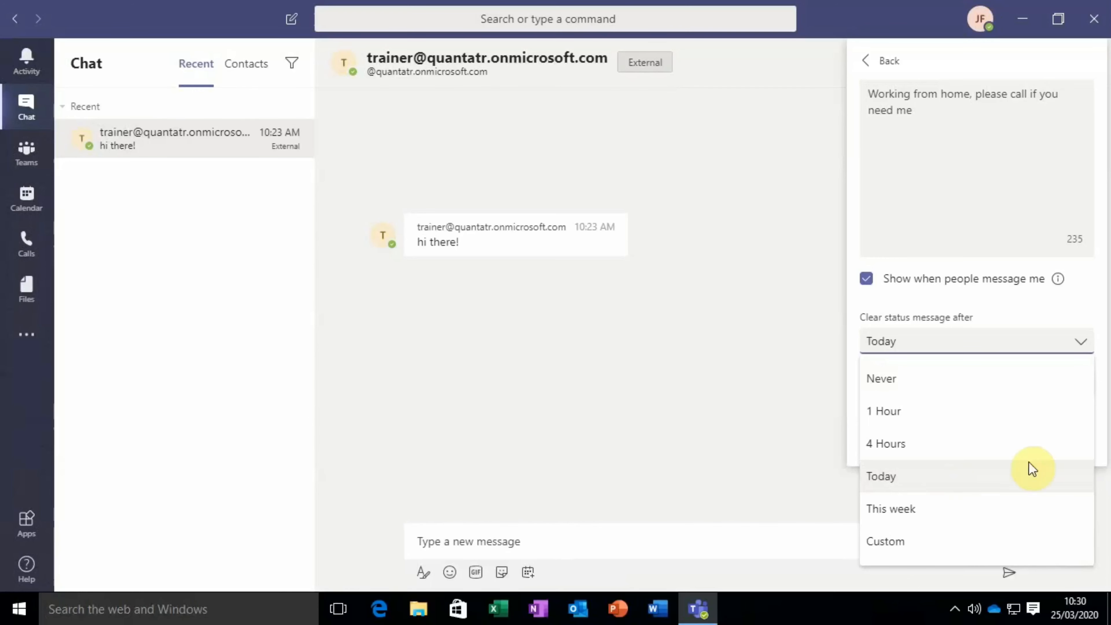
Extend the status message with ". Contact", a mention of the colleague and "if i'm away", and apply it
left_click(947, 130)
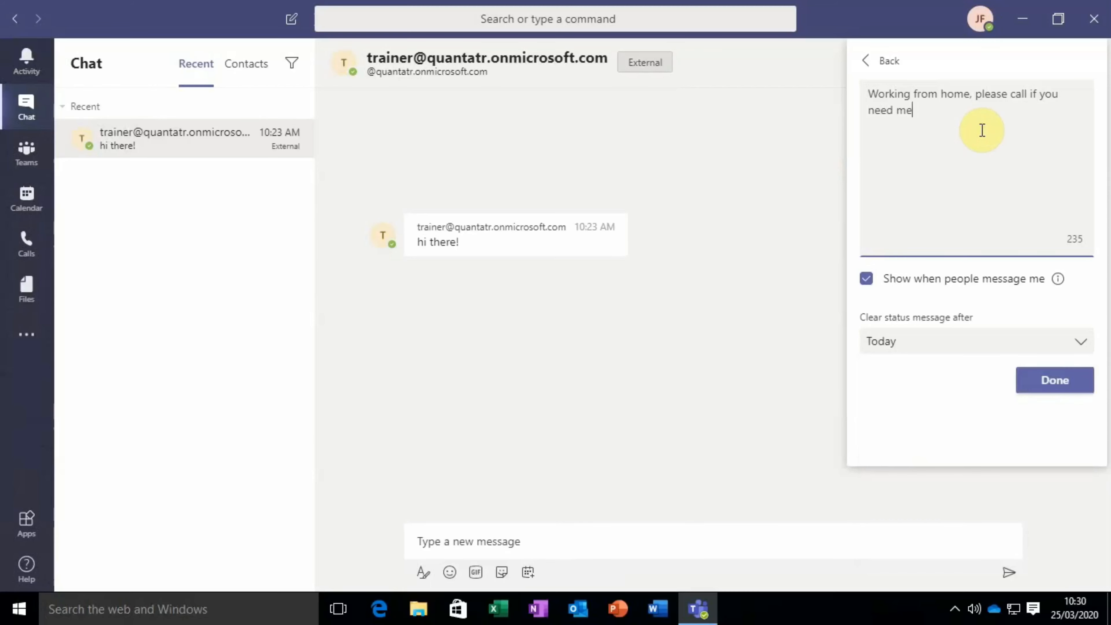
type(".")
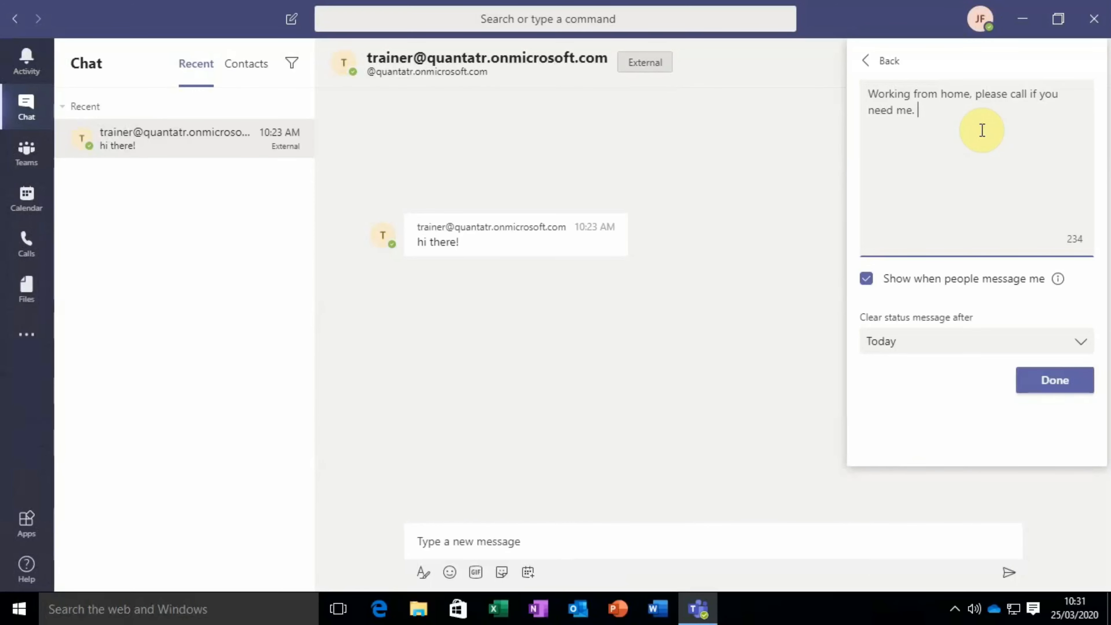
type("Contact")
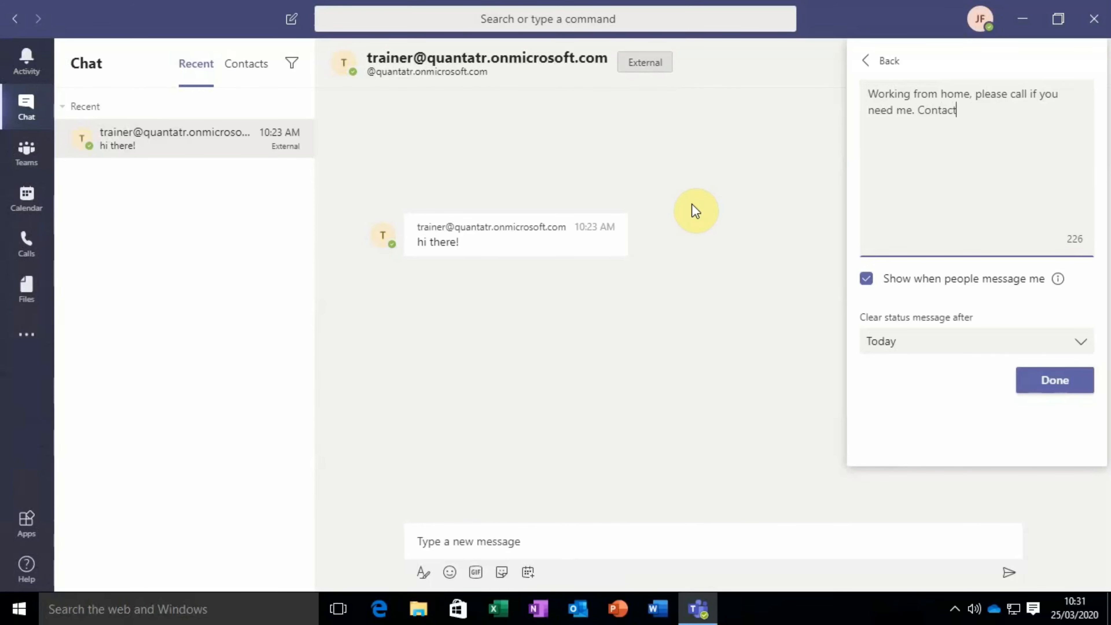
type(" @")
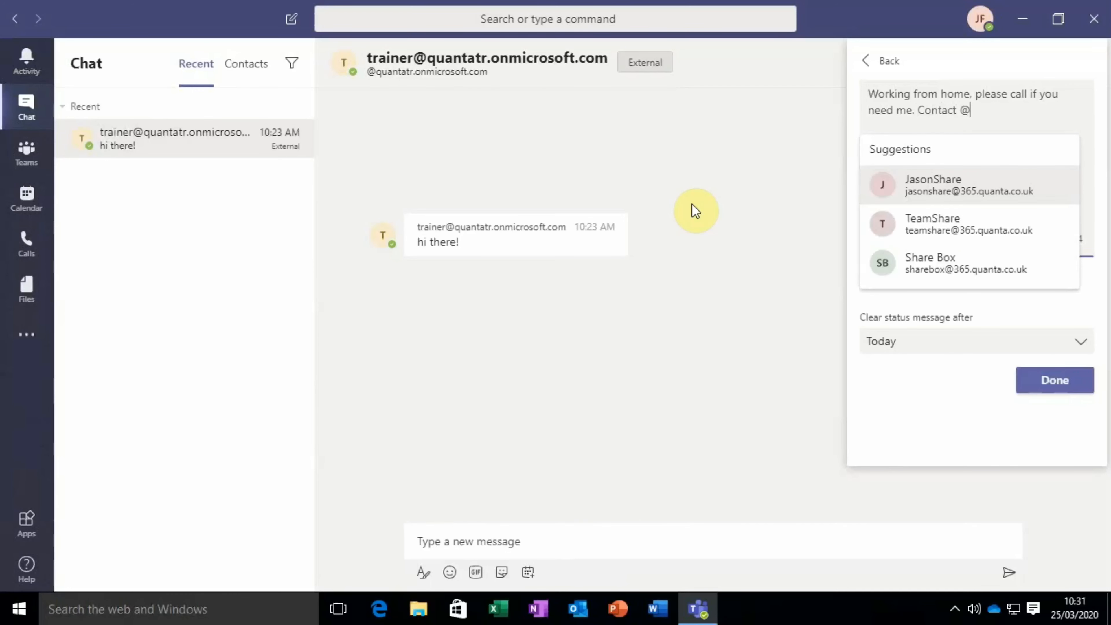
type("mart")
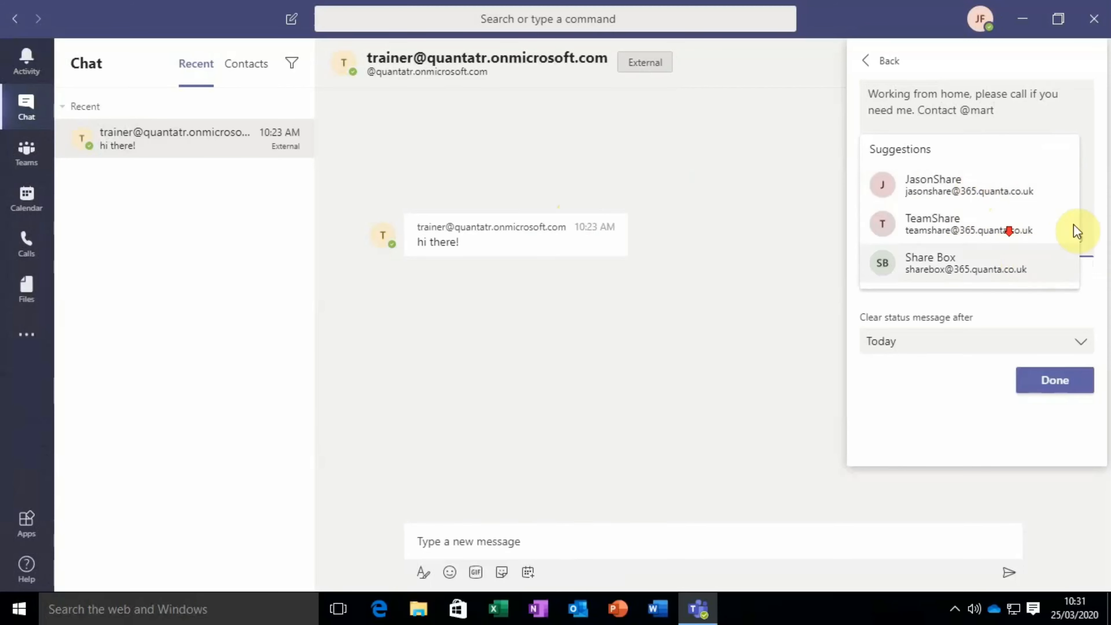
type("i")
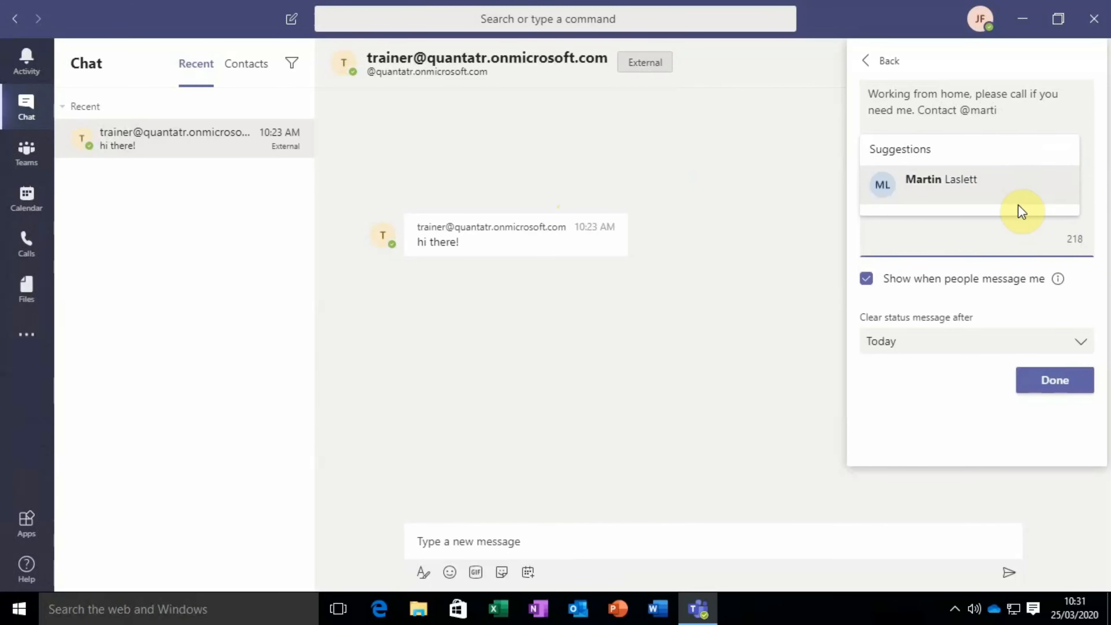
type("n")
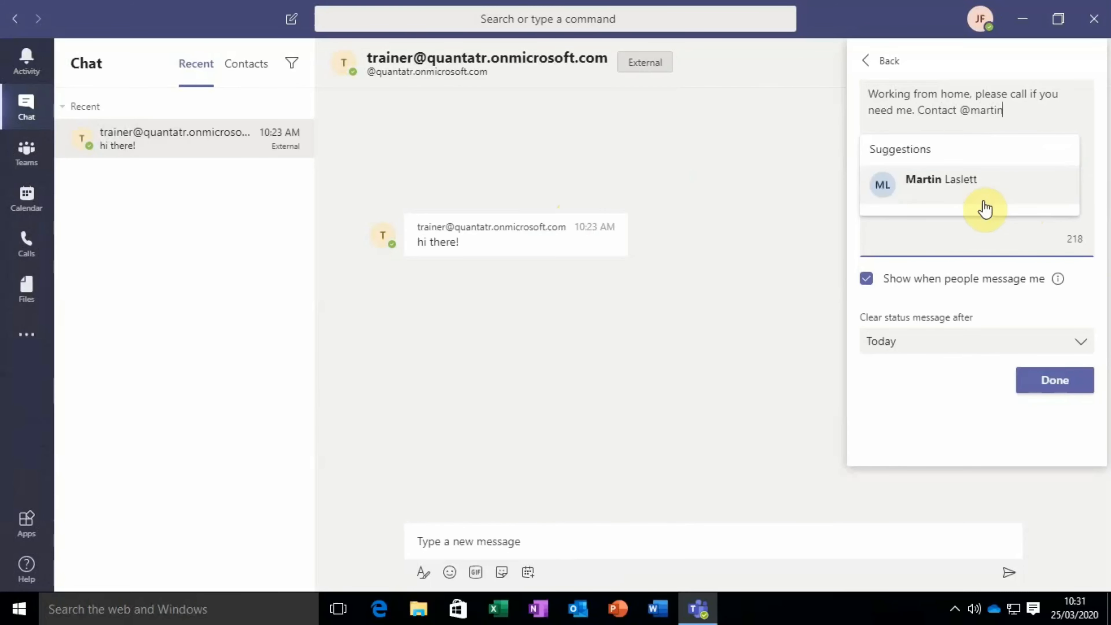
left_click(982, 195)
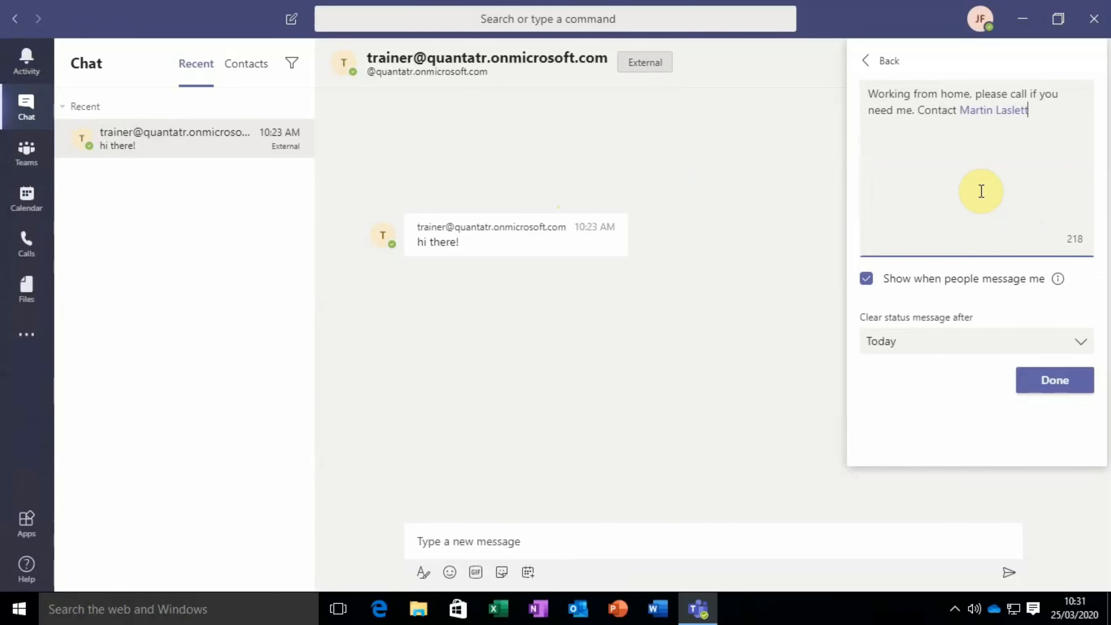
type("if i'm away")
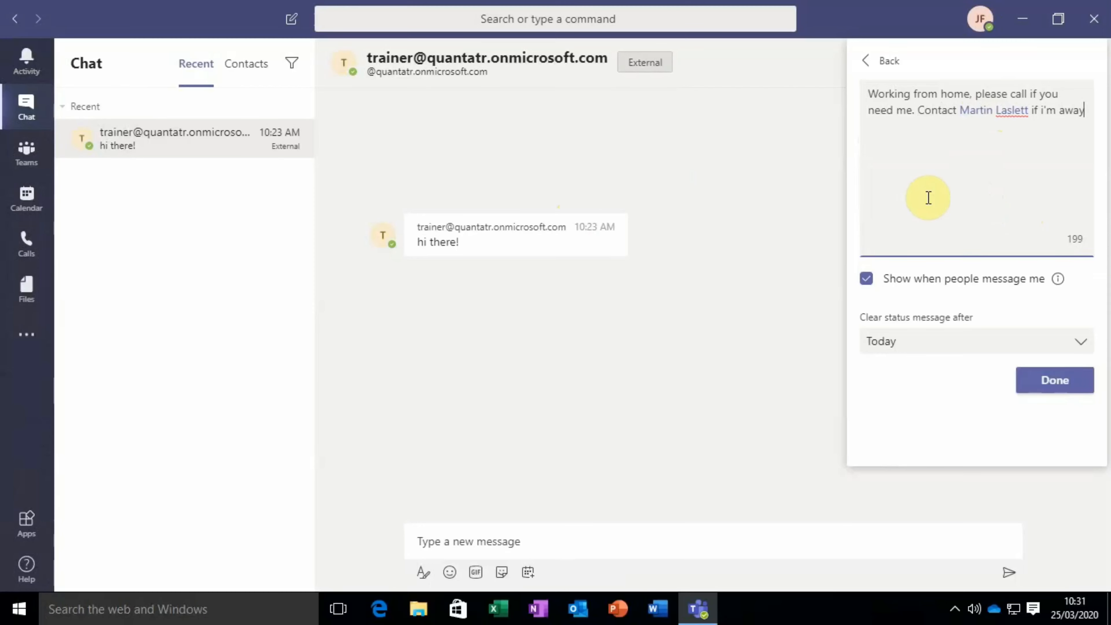
left_click(1051, 378)
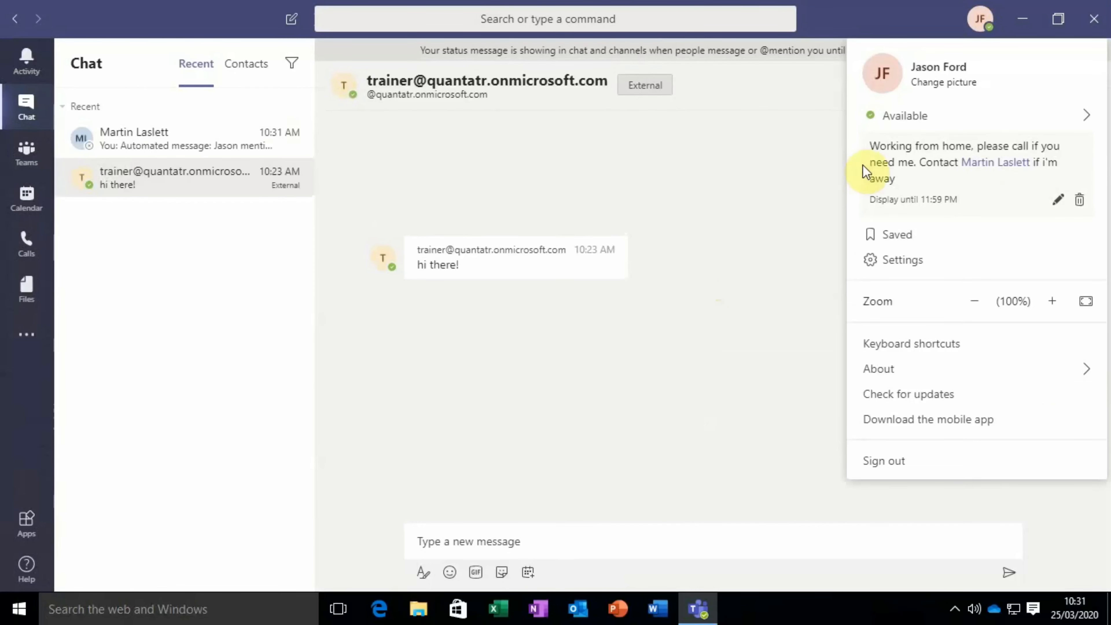
left_click(755, 203)
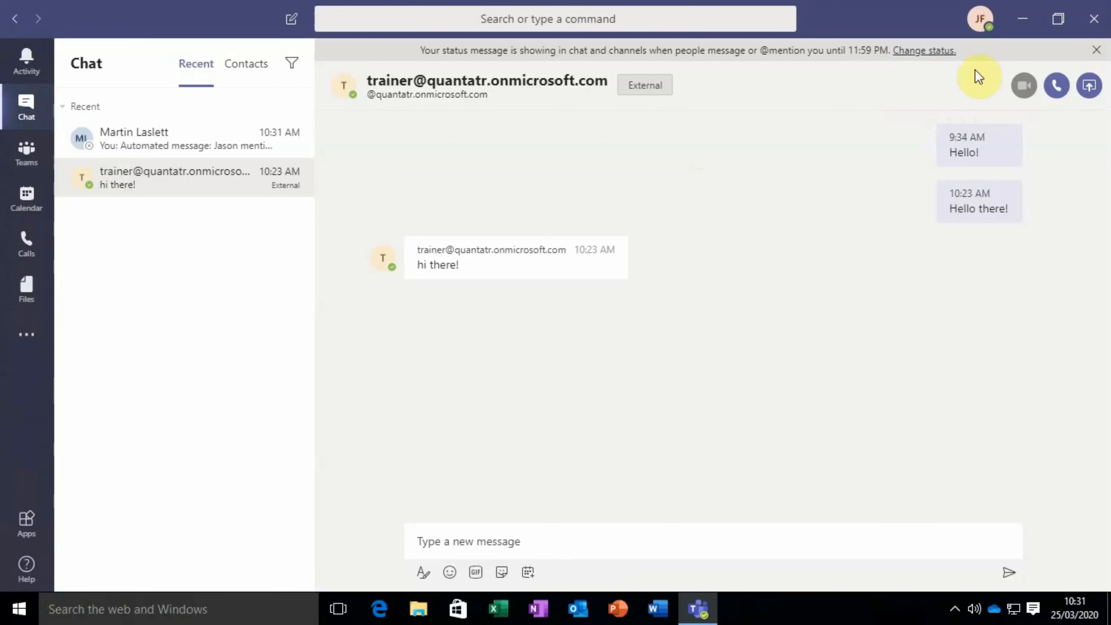
left_click(982, 24)
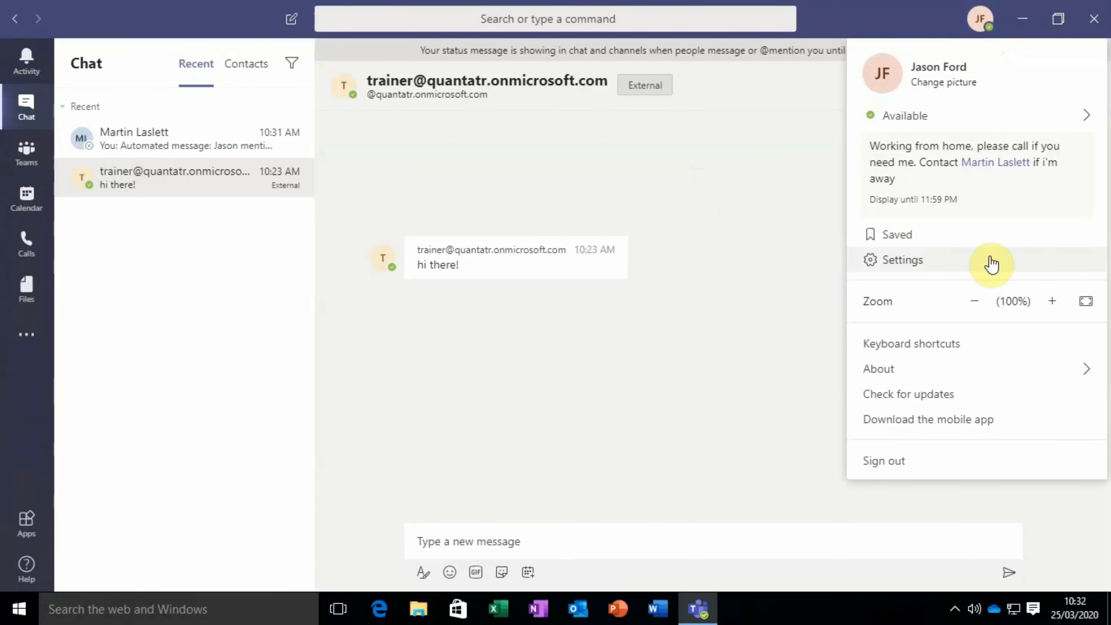
left_click(716, 234)
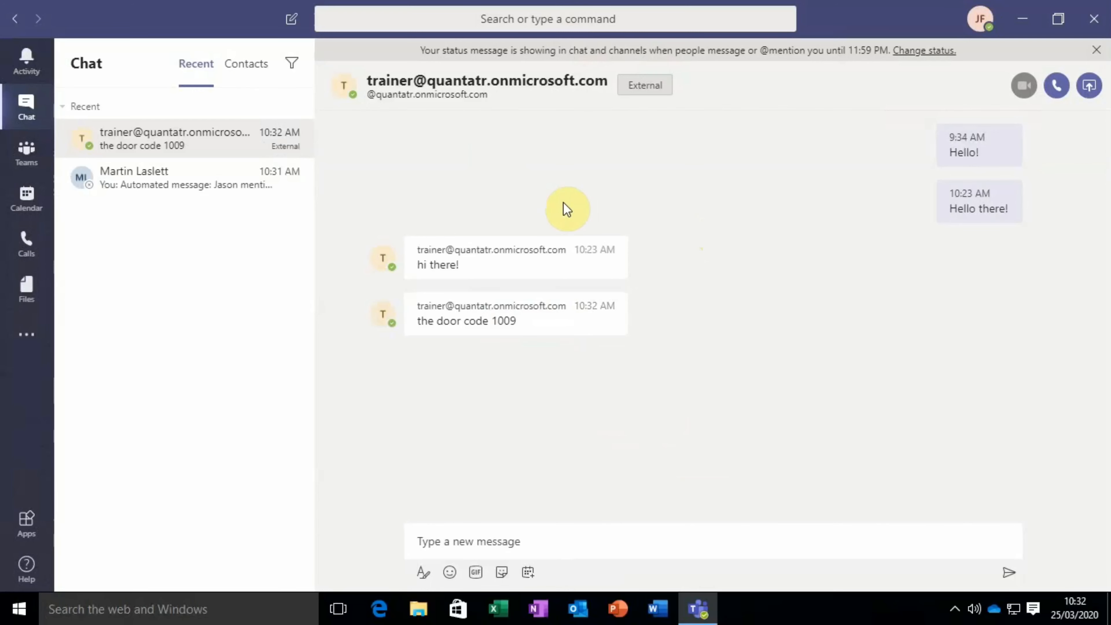
Save the external contact's chat message containing the door code
mouse_move(614, 329)
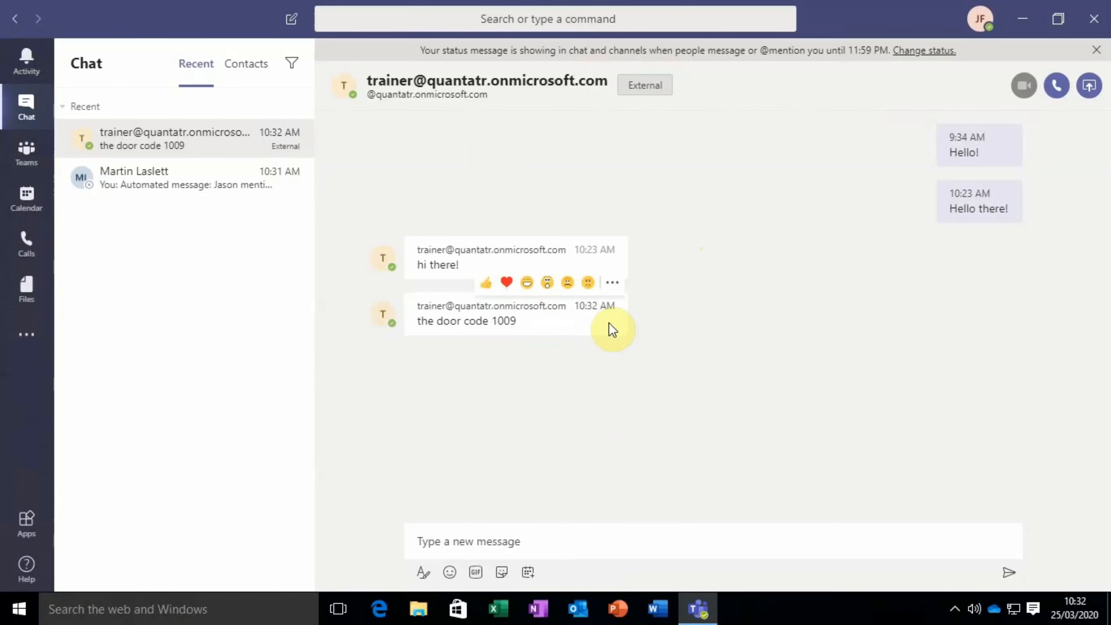
left_click(612, 283)
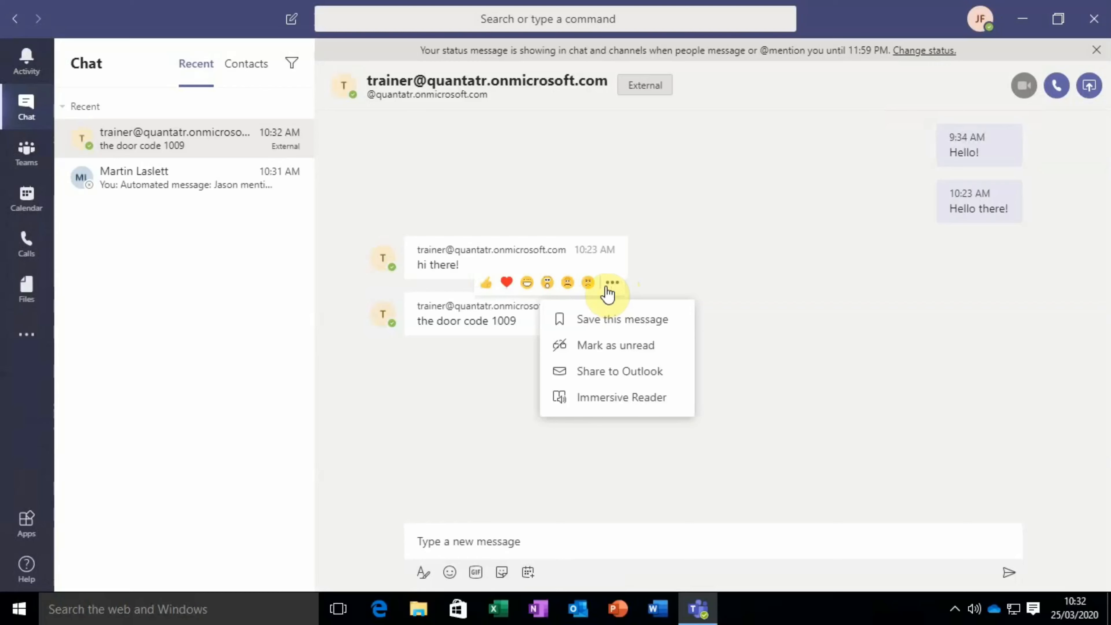
left_click(608, 323)
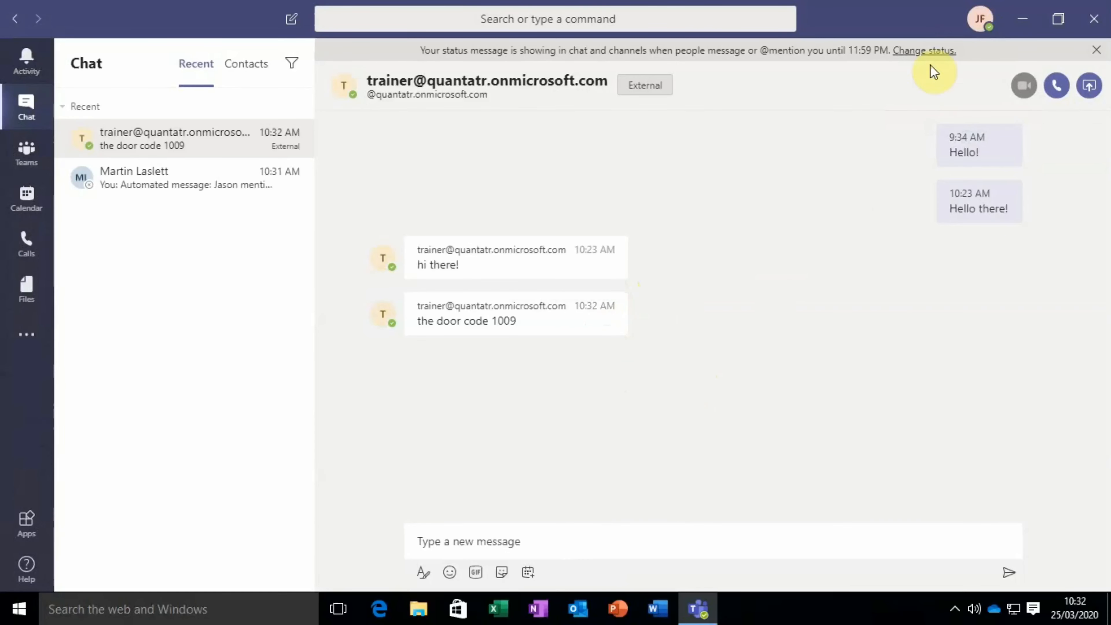
View the saved messages list and remove the door code message from it
left_click(980, 22)
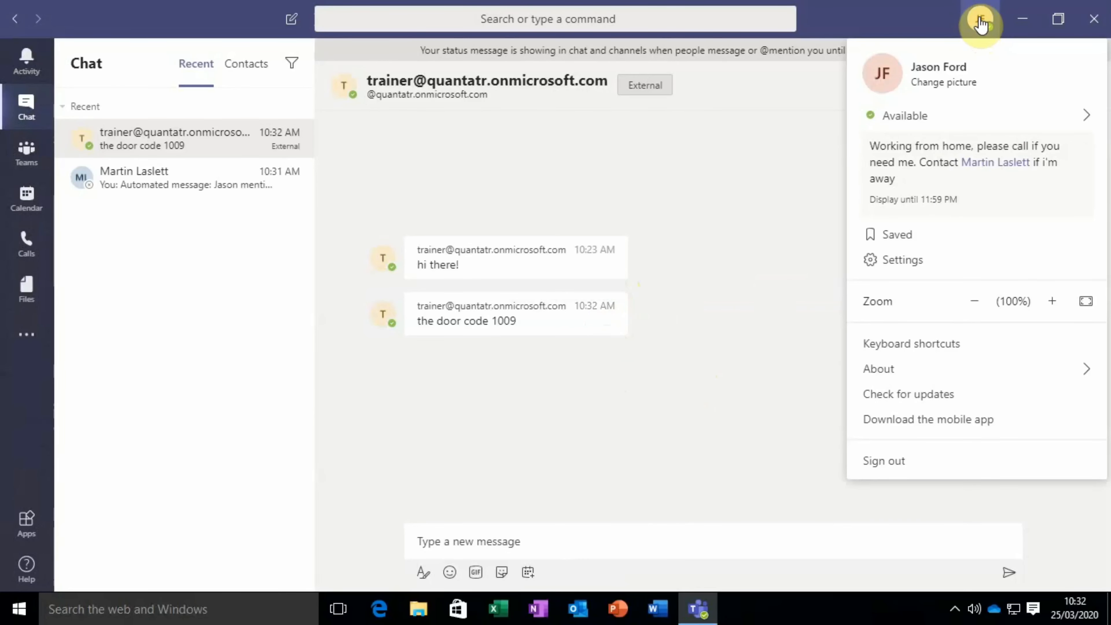
left_click(883, 240)
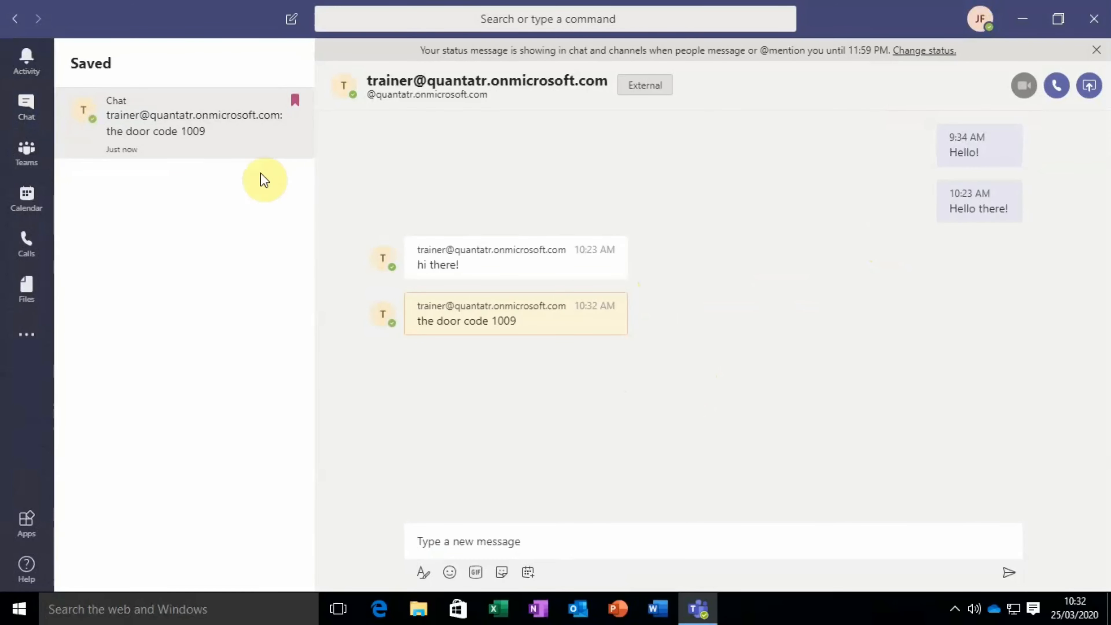
mouse_move(545, 314)
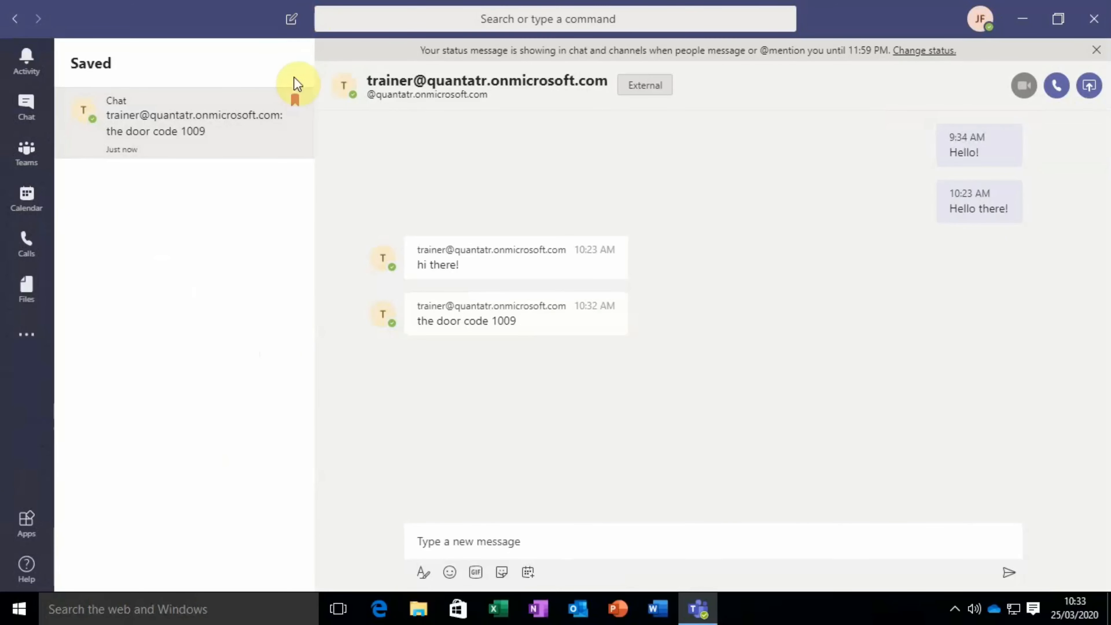
left_click(293, 104)
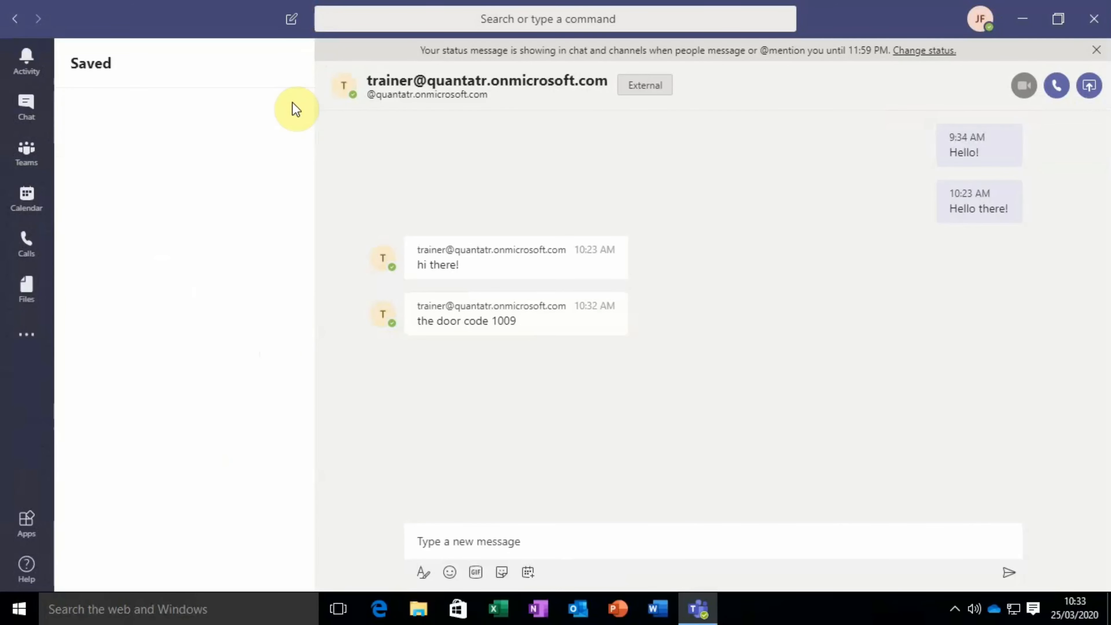